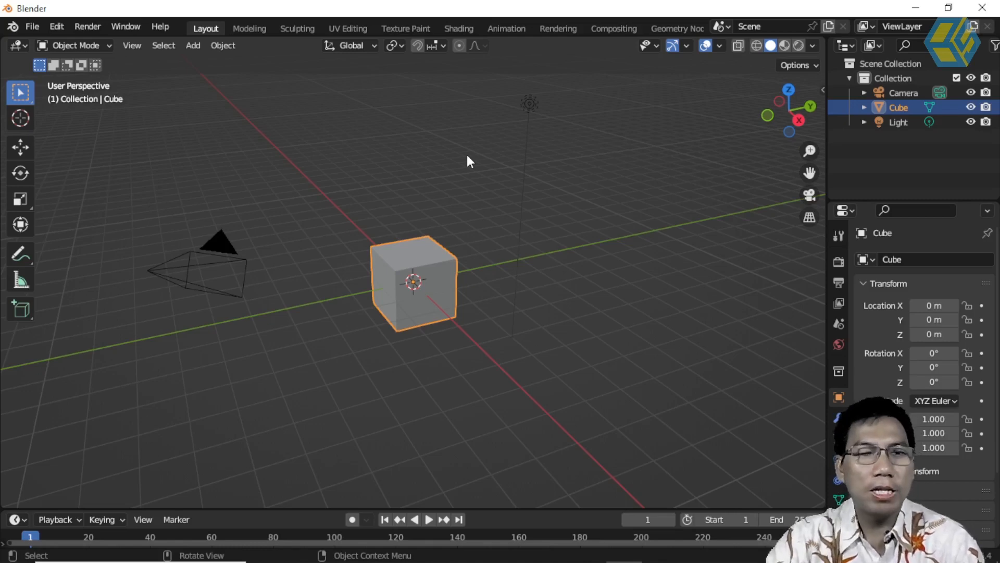
Open the recent file "excavator youtube2 finish2.blend"
left_click(33, 27)
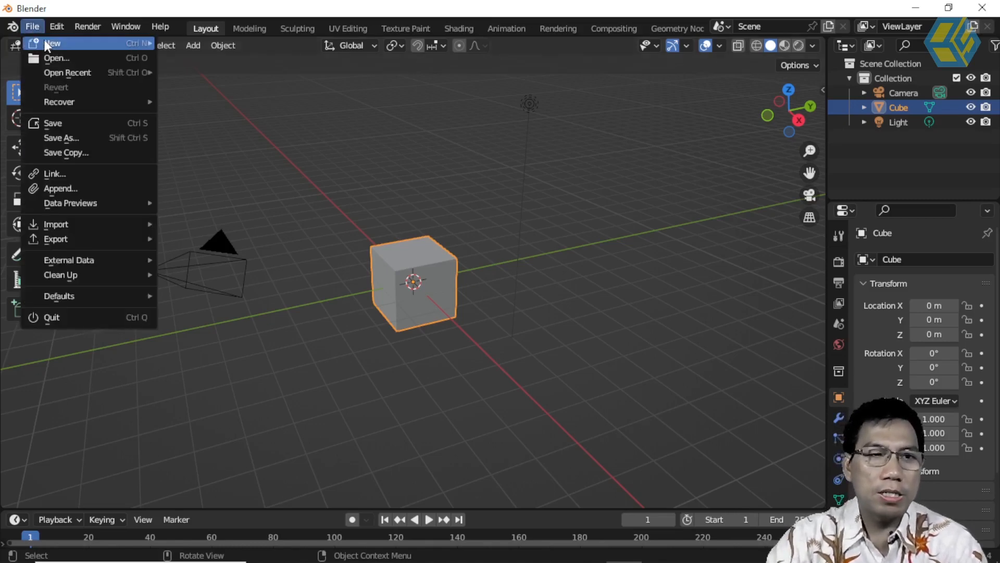
mouse_move(47, 45)
mouse_move(56, 72)
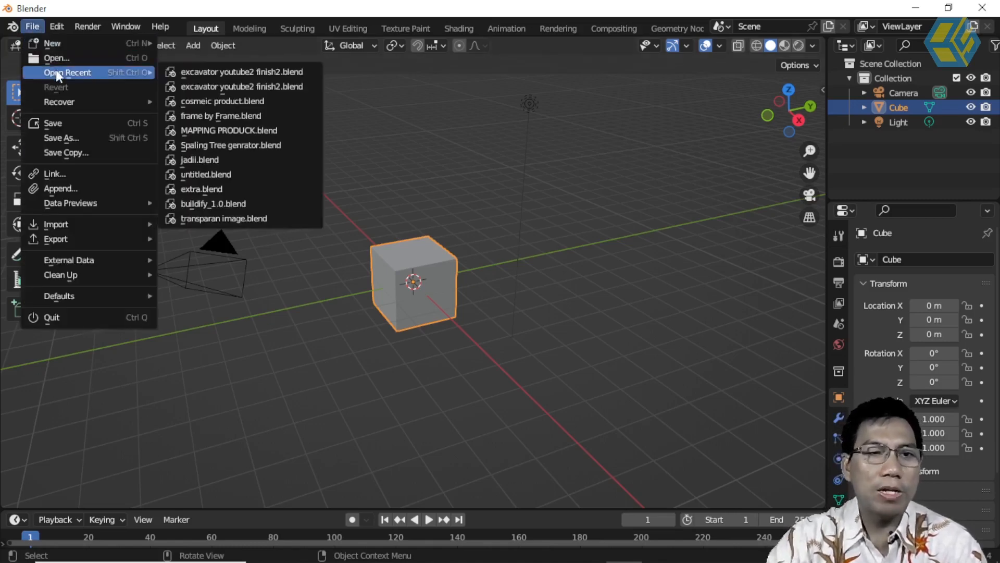
left_click(294, 71)
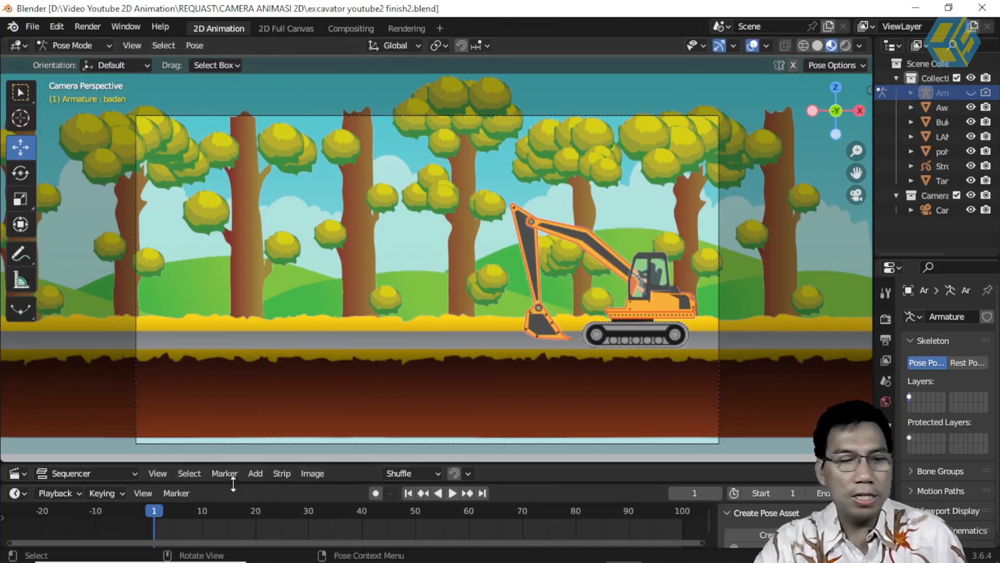
Preview the excavator animation by scrubbing and playing it, and stop at frame 34
left_click(175, 516)
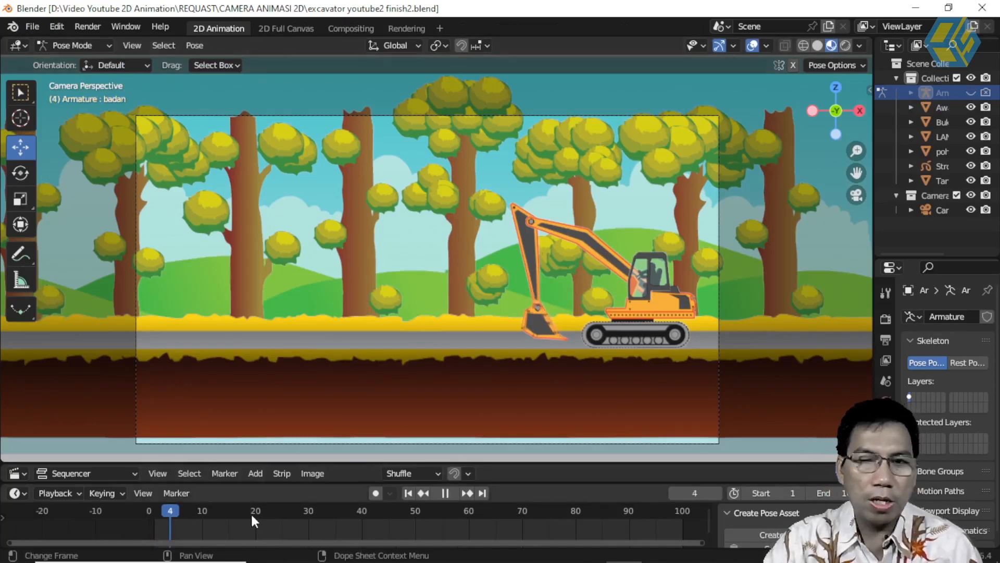
left_click(251, 512)
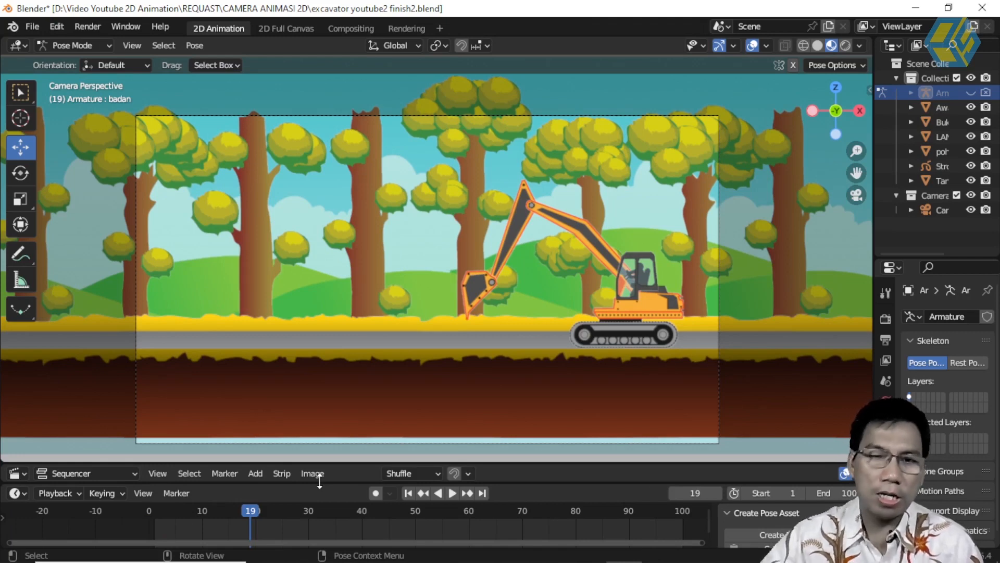
key("space")
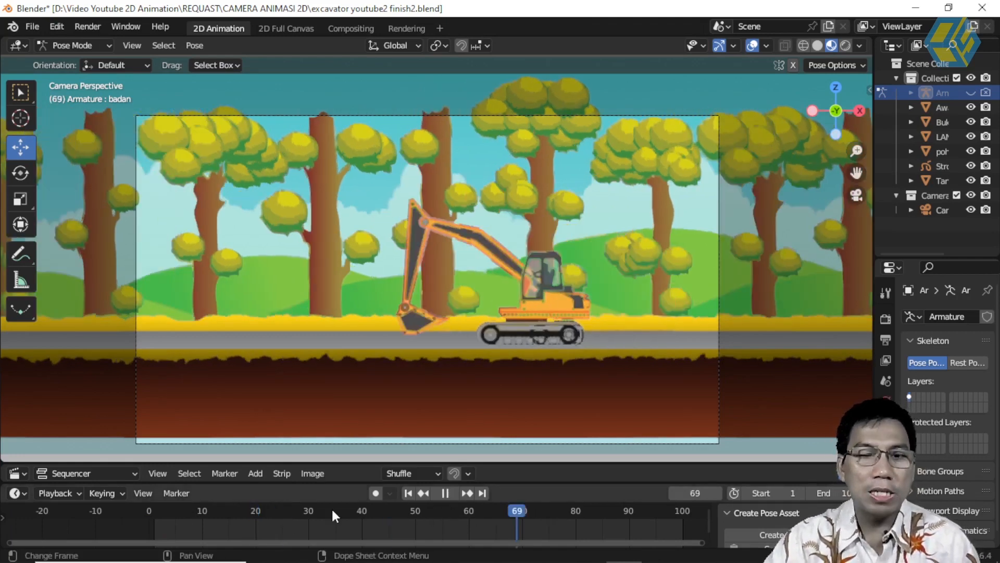
left_click(329, 507)
key("space")
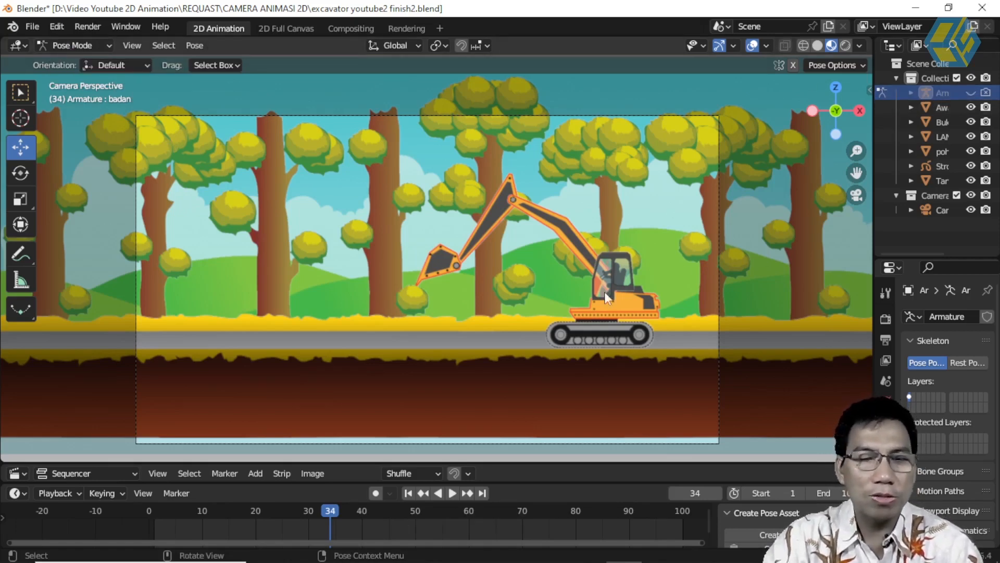
Switch the armature to Object Mode and split the 3D viewport vertically into two halves
left_click(70, 46)
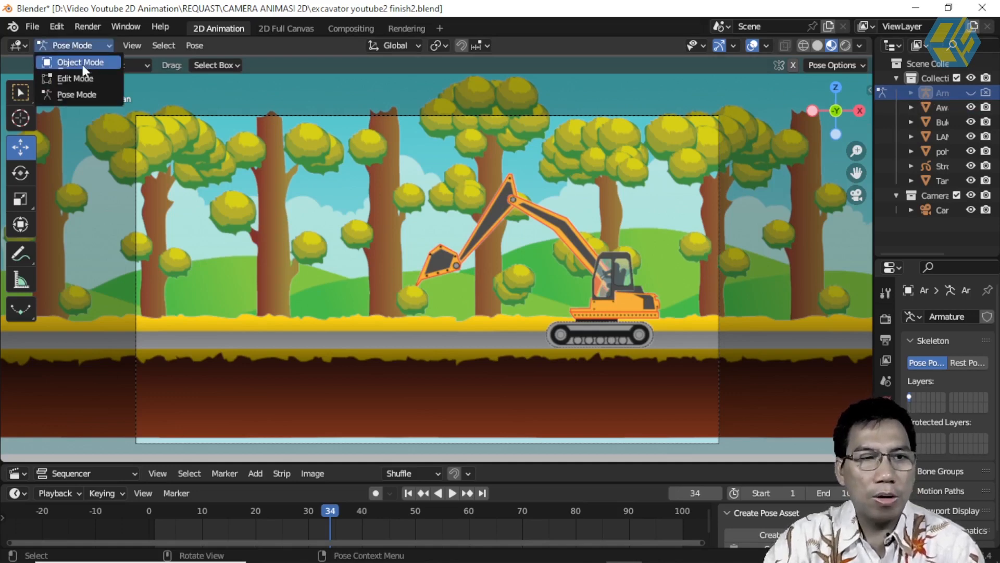
left_click(82, 61)
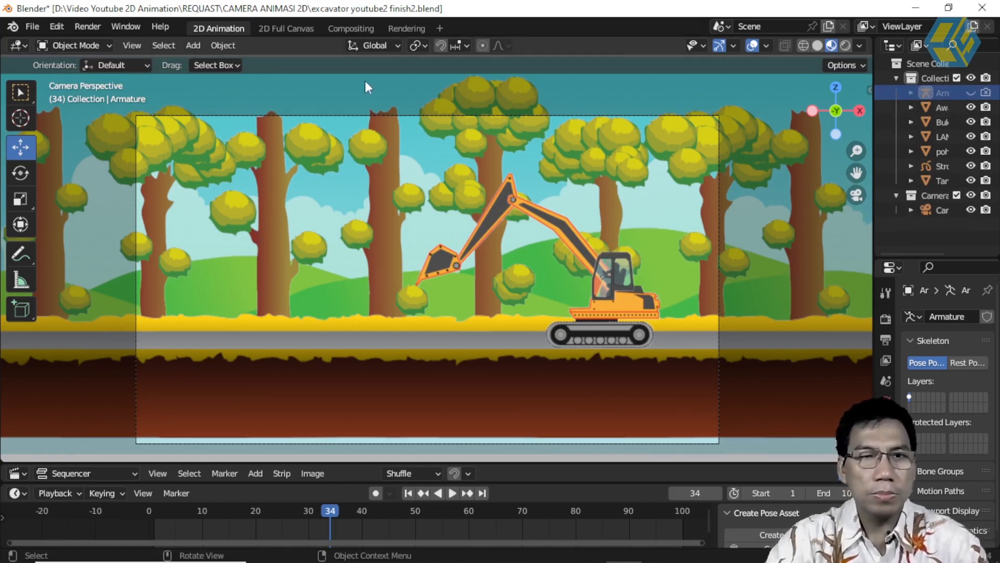
left_click(132, 45)
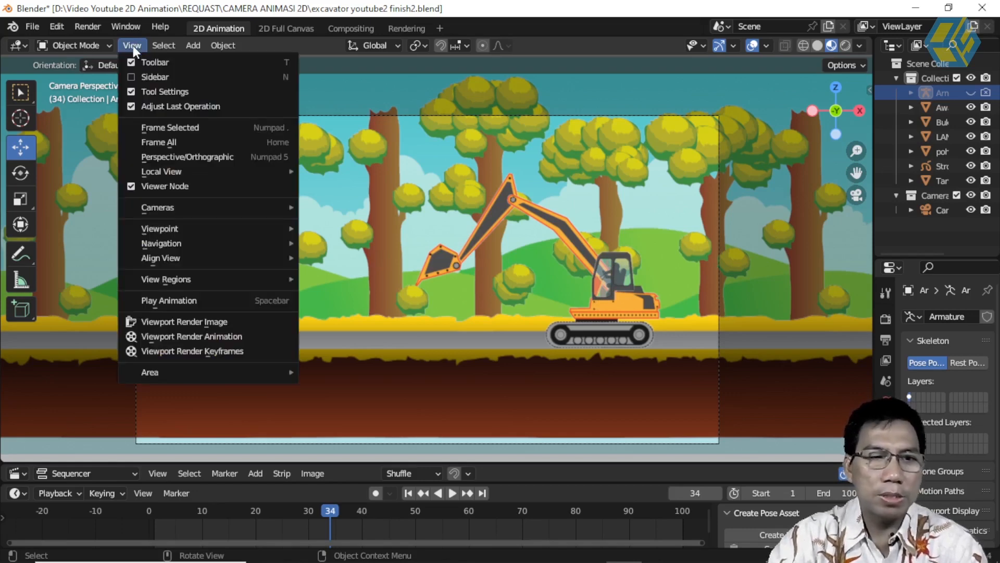
mouse_move(164, 45)
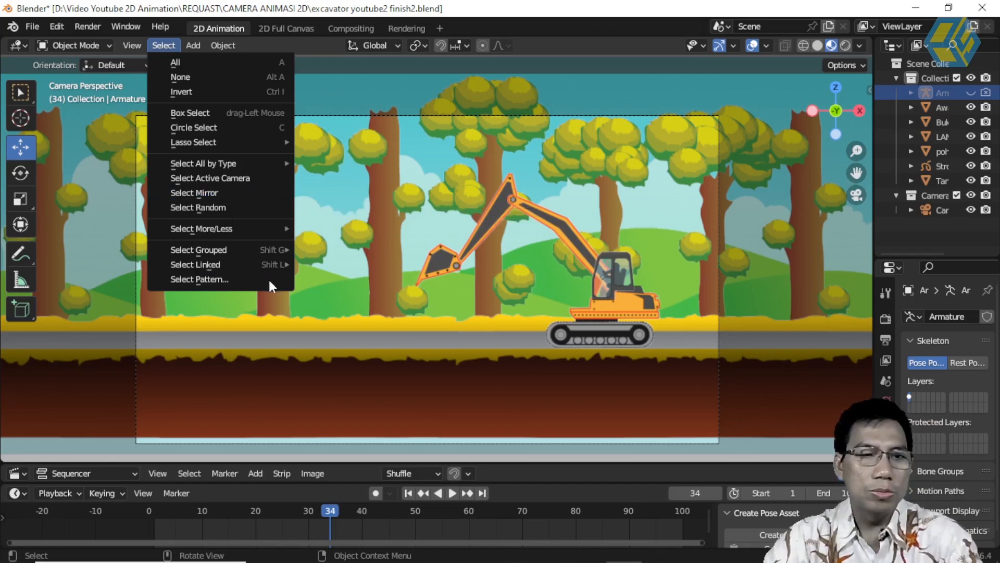
left_click(132, 46)
left_click(133, 45)
mouse_move(176, 373)
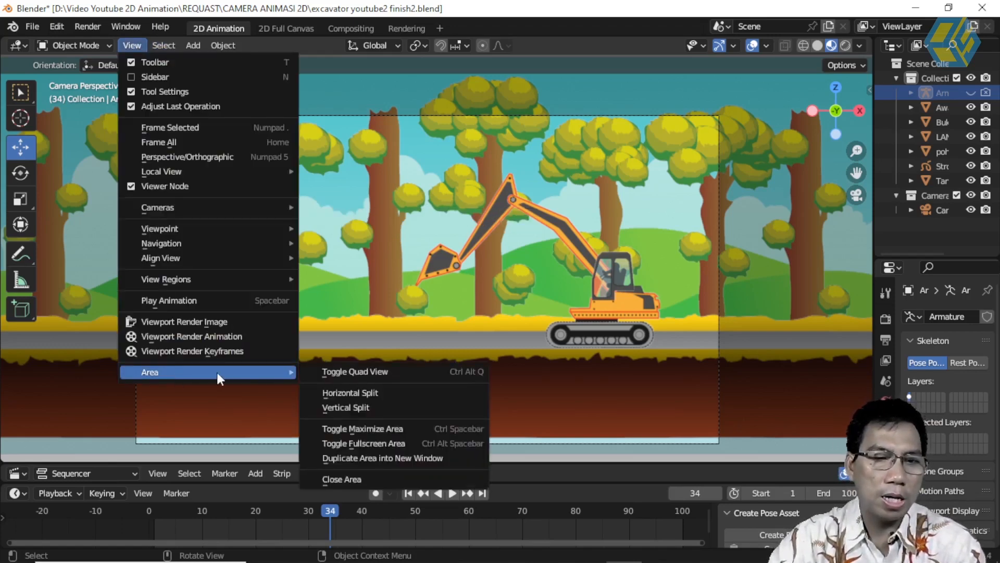
left_click(345, 409)
left_click(421, 286)
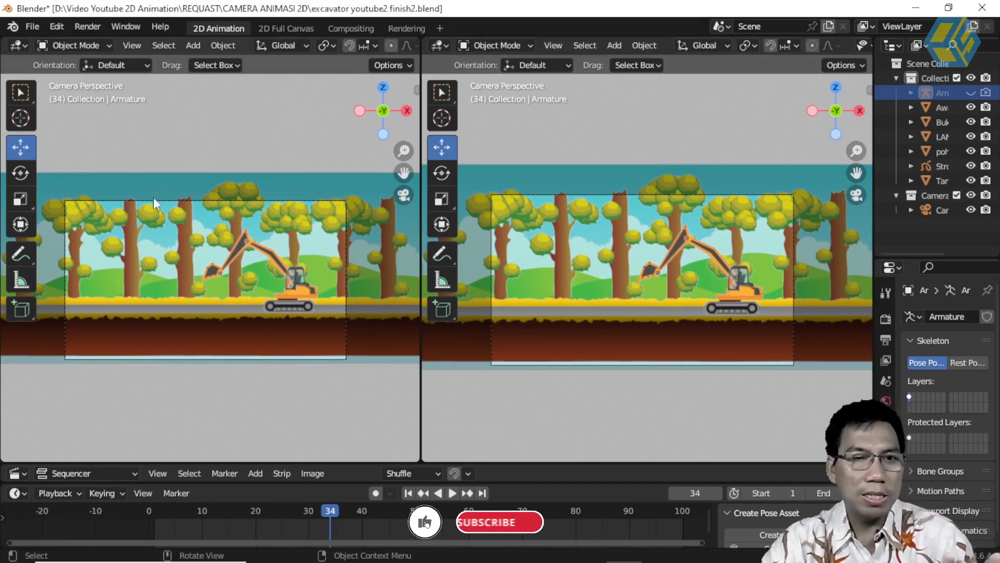
Set one of the two viewports to wireframe shading and orbit it out of the camera view to show the camera and scene planes
scroll(326, 45, "down", 5)
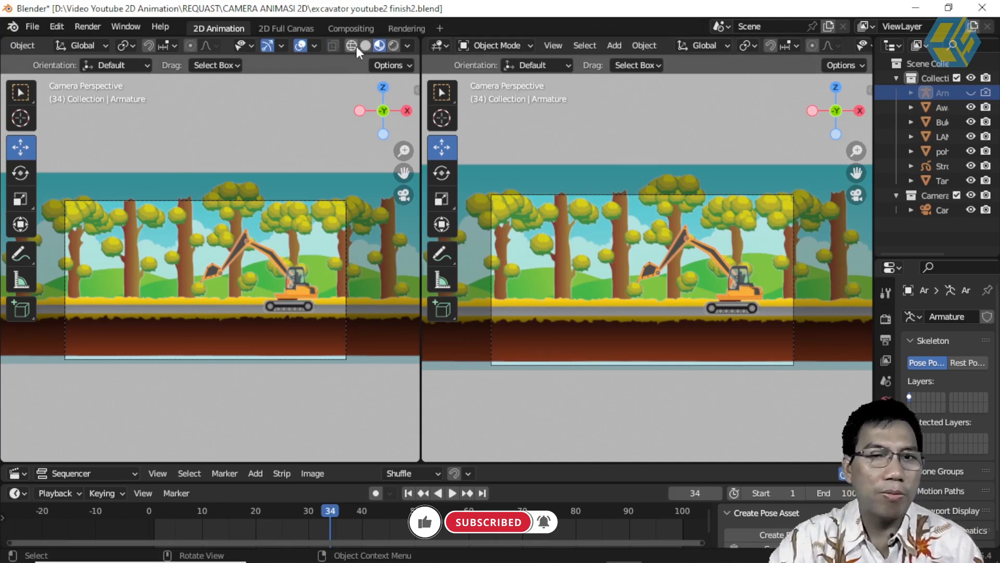
left_click(352, 46)
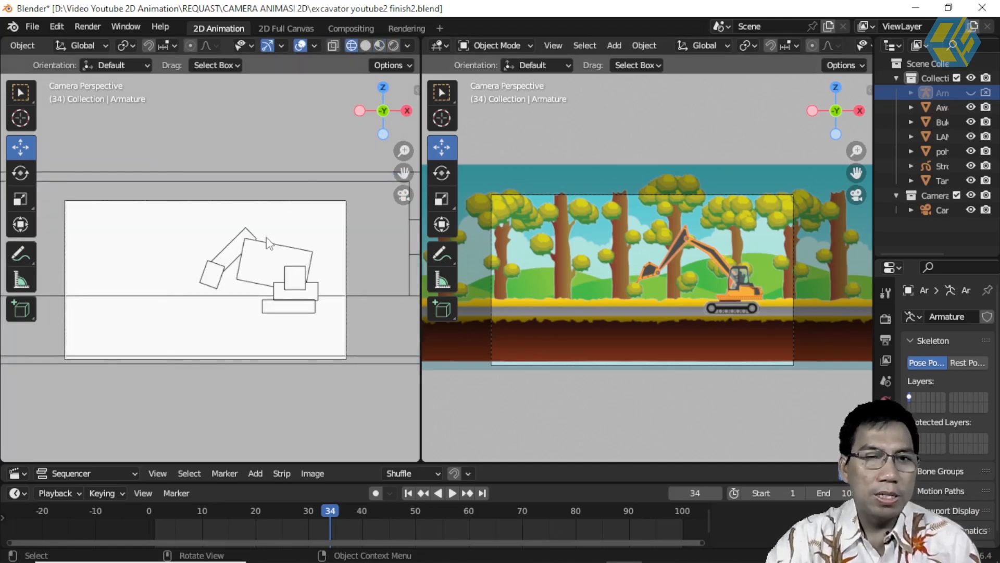
middle_click_drag(276, 243, 155, 314)
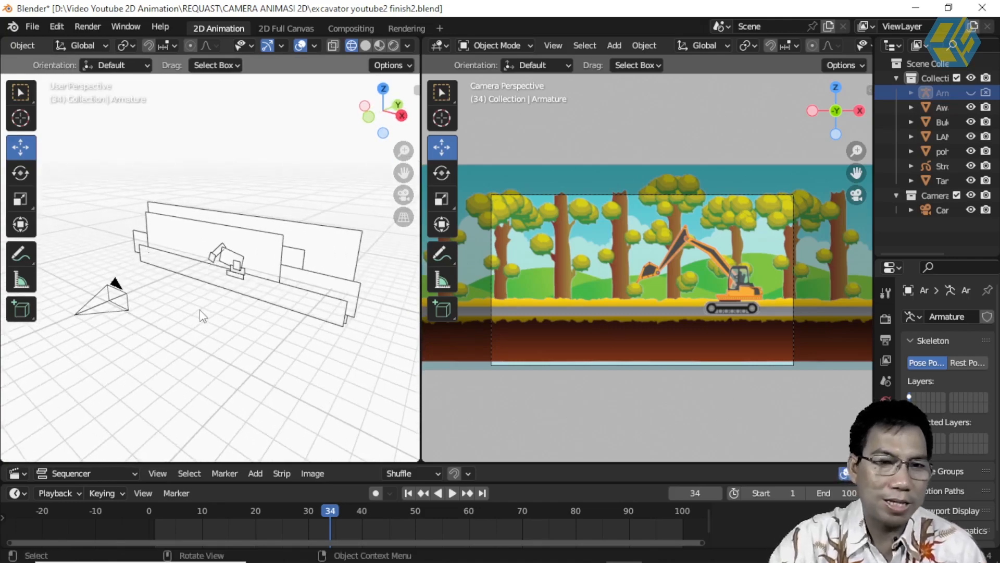
mouse_move(236, 302)
middle_mouse_down()
mouse_move(232, 345)
mouse_move(166, 272)
mouse_move(204, 328)
mouse_move(198, 292)
mouse_move(219, 301)
middle_mouse_up()
scroll(219, 300, "down", 1)
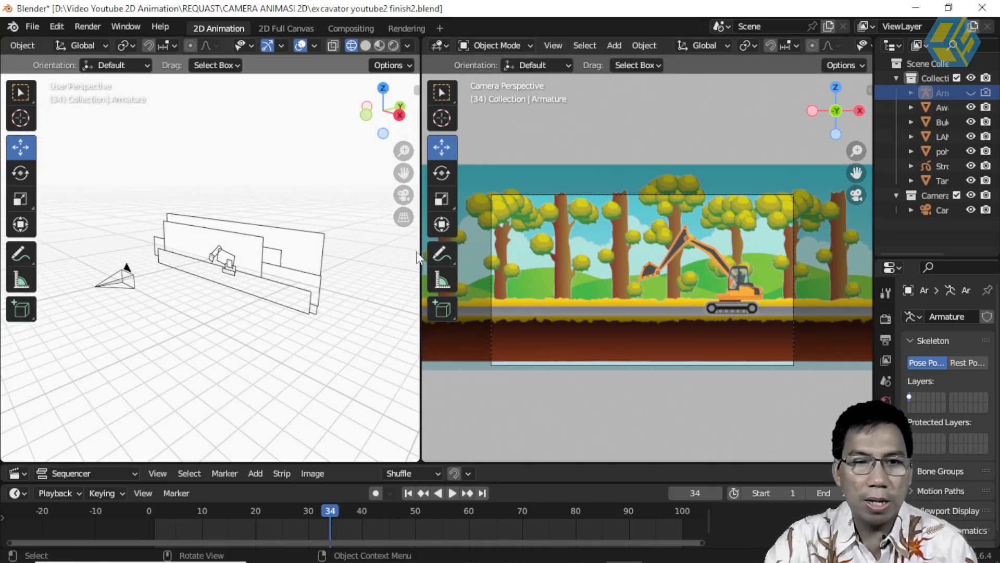
Widen the wireframe viewport and hide the toolbar in the camera viewport
left_click_drag(423, 254, 476, 254)
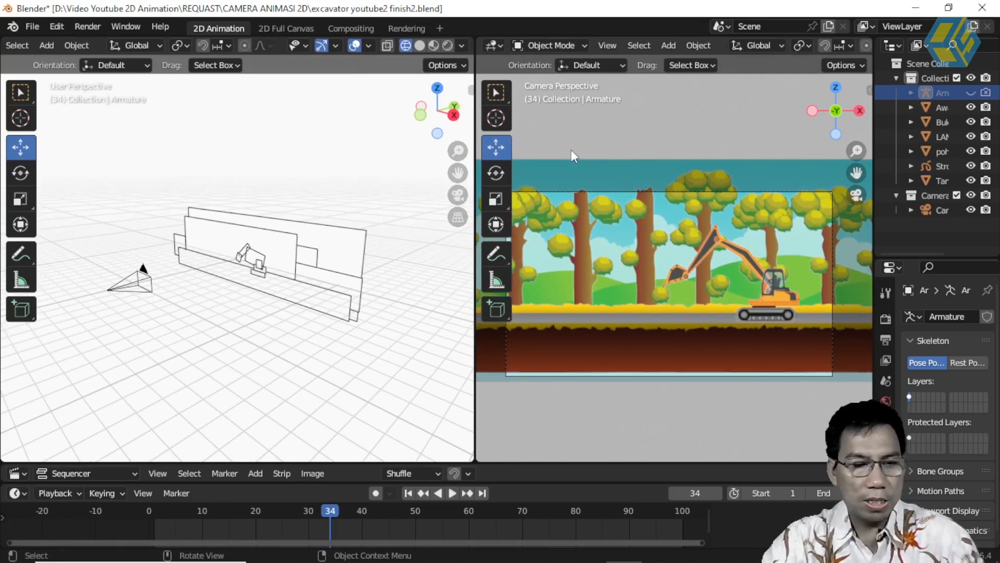
key("t")
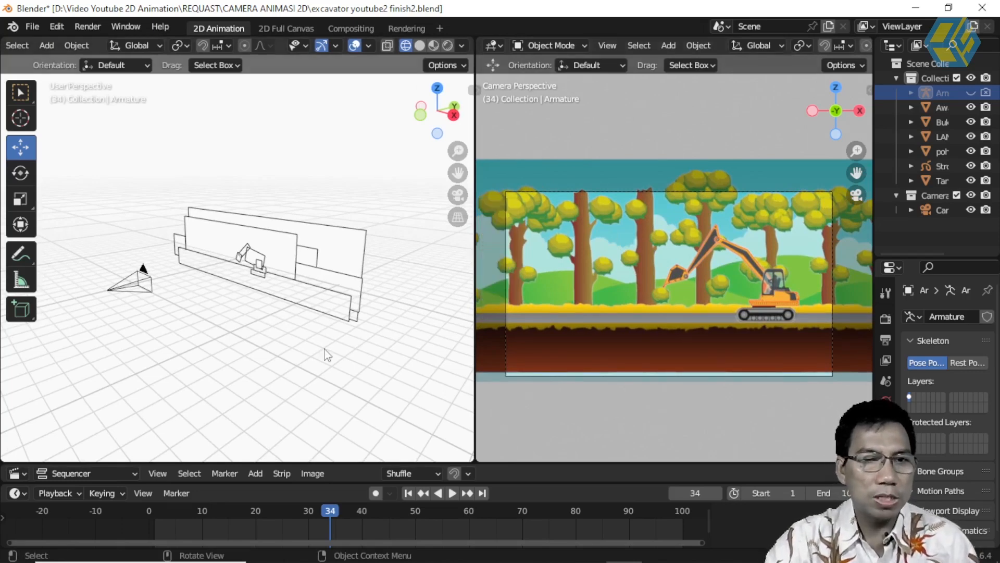
Turn on the Screencast Keys display in the wireframe viewport and hide its sidebar again
key("n")
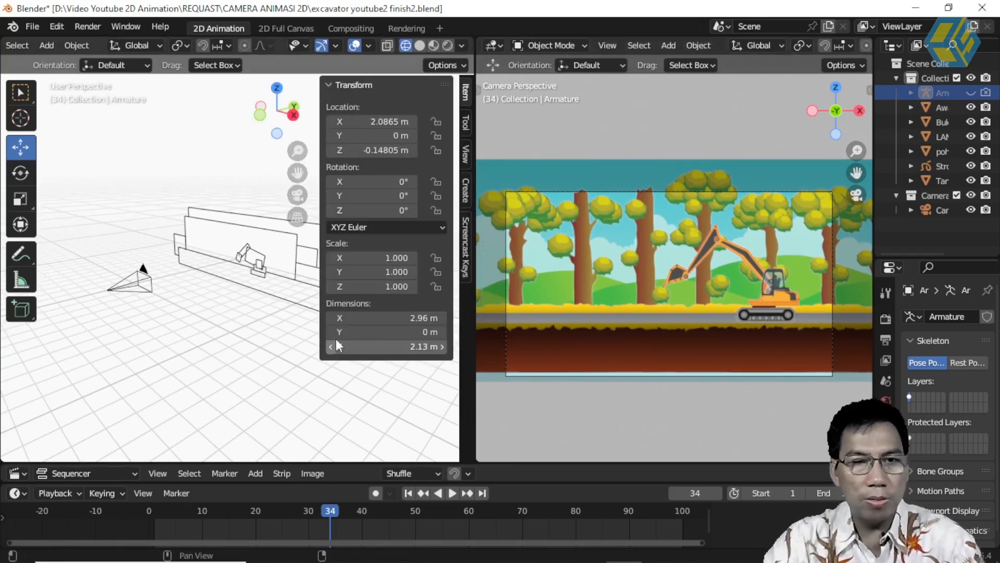
left_click(466, 254)
left_click(339, 85)
key("n")
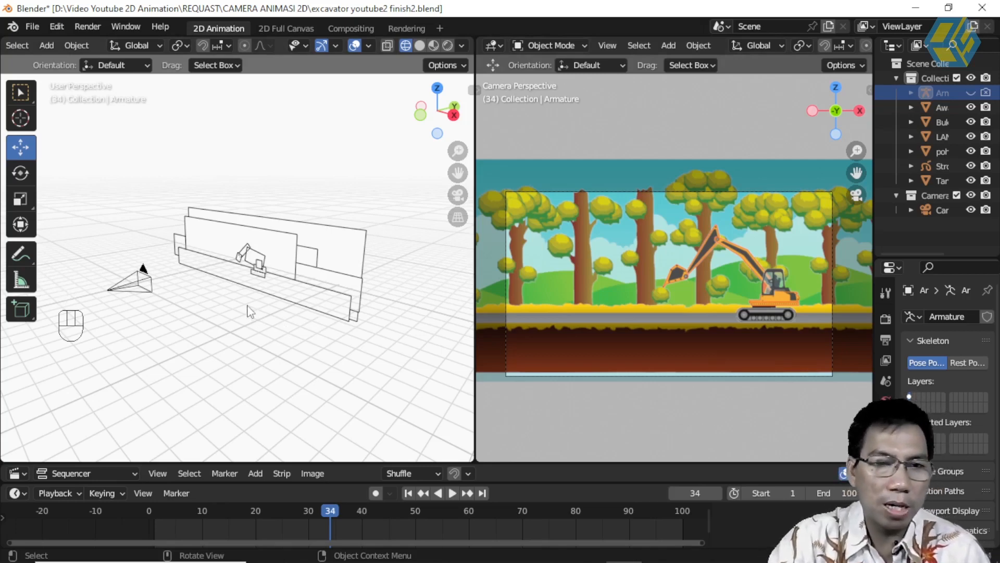
Select the camera in the wireframe viewport and move it along its Y and X axes, closer to the excavator scene
middle_click_drag(306, 307, 429, 262)
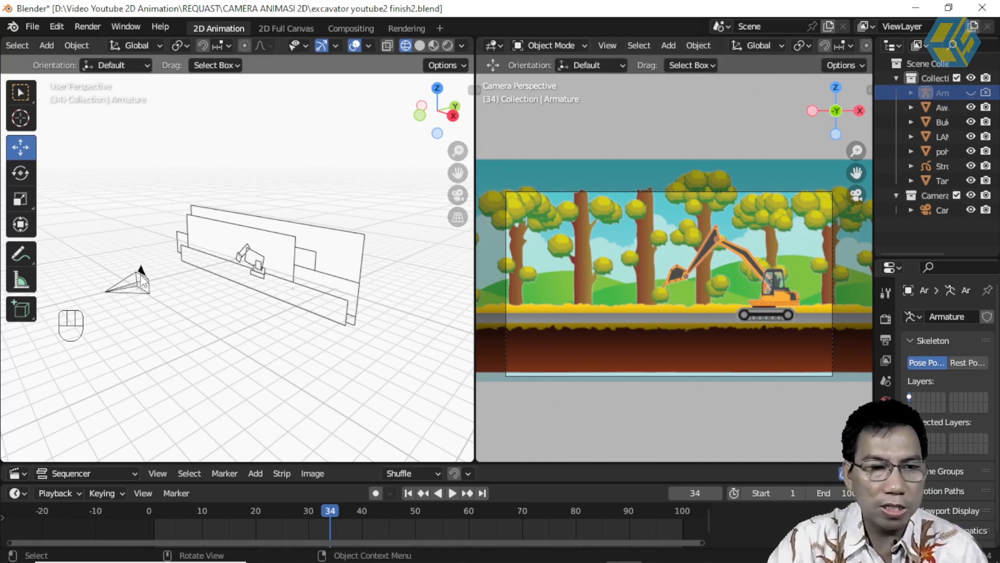
left_click(142, 278)
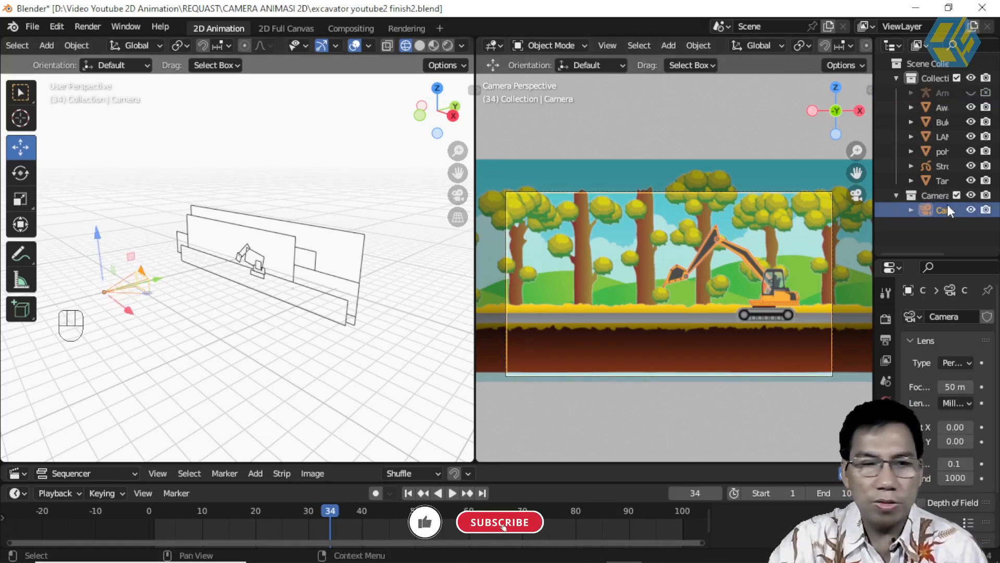
middle_click_drag(234, 290, 337, 296)
scroll(355, 296, "up", 2)
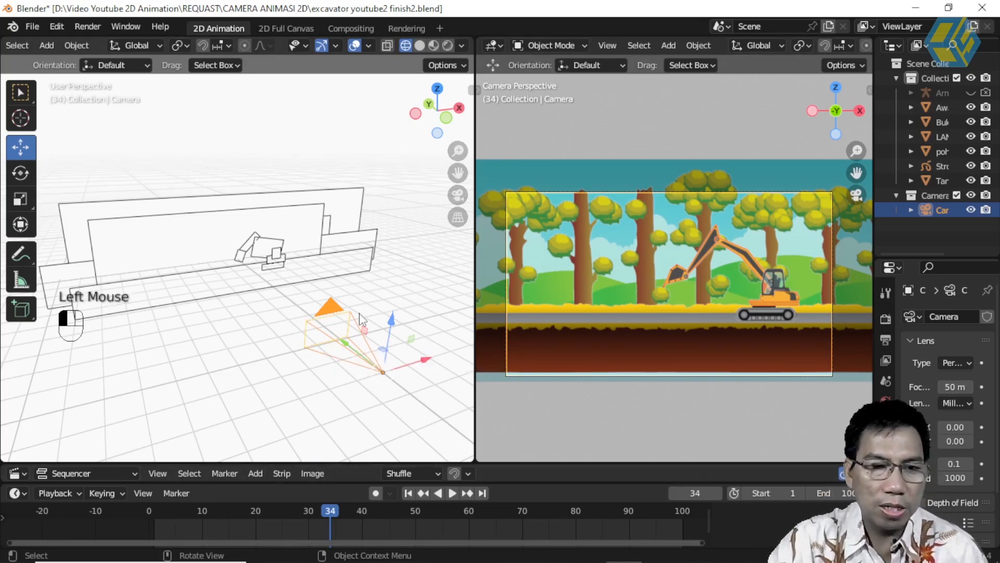
left_click(336, 326)
left_click(335, 318)
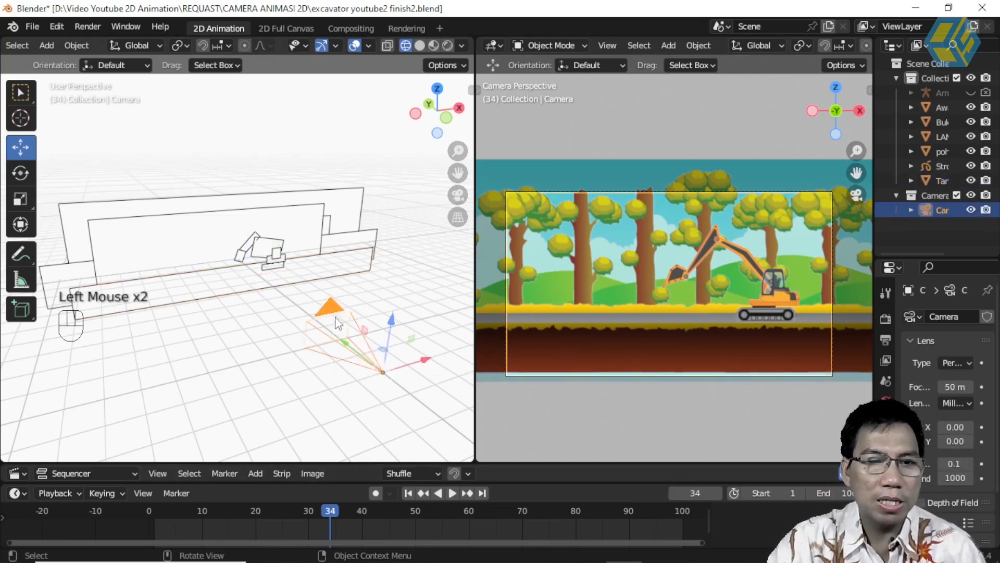
left_click_drag(345, 342, 303, 315)
mouse_move(395, 334)
left_mouse_down()
mouse_move(302, 360)
mouse_move(386, 345)
mouse_move(239, 364)
mouse_move(400, 350)
left_mouse_up()
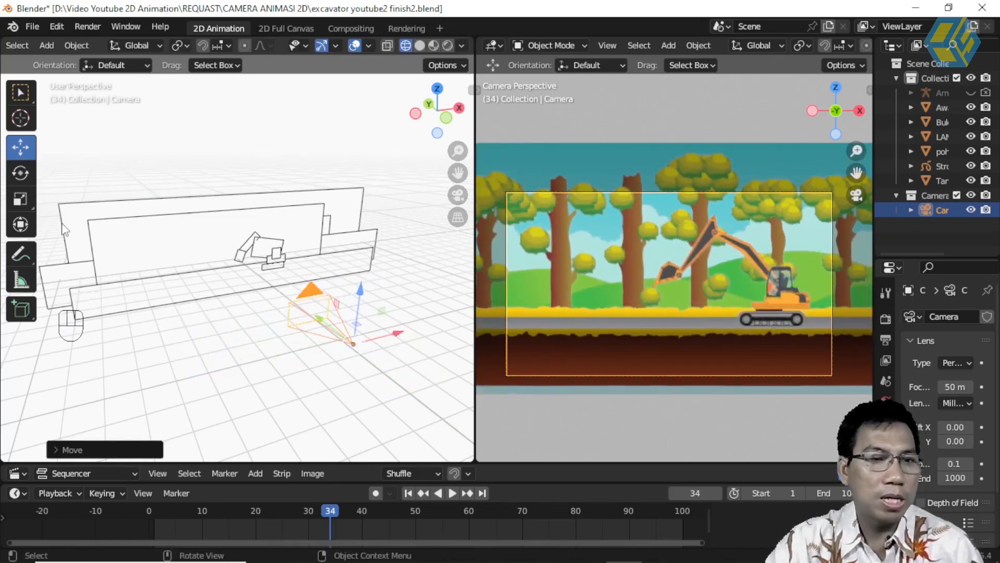
Activate the Rotate tool, try a 39.1 mm focal length through the camera's viewport handle, and undo the last change
left_click(20, 176)
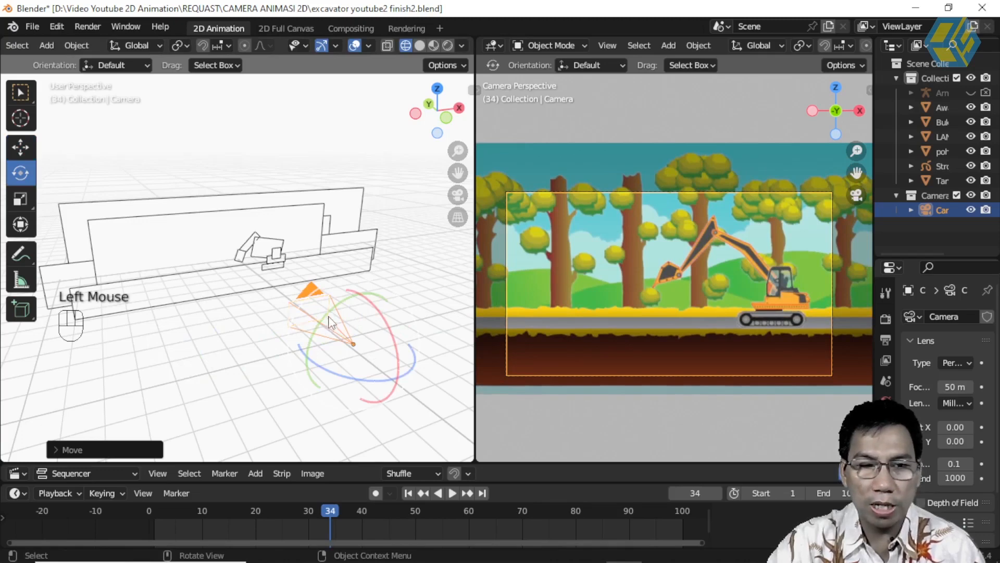
left_click_drag(329, 316, 289, 305)
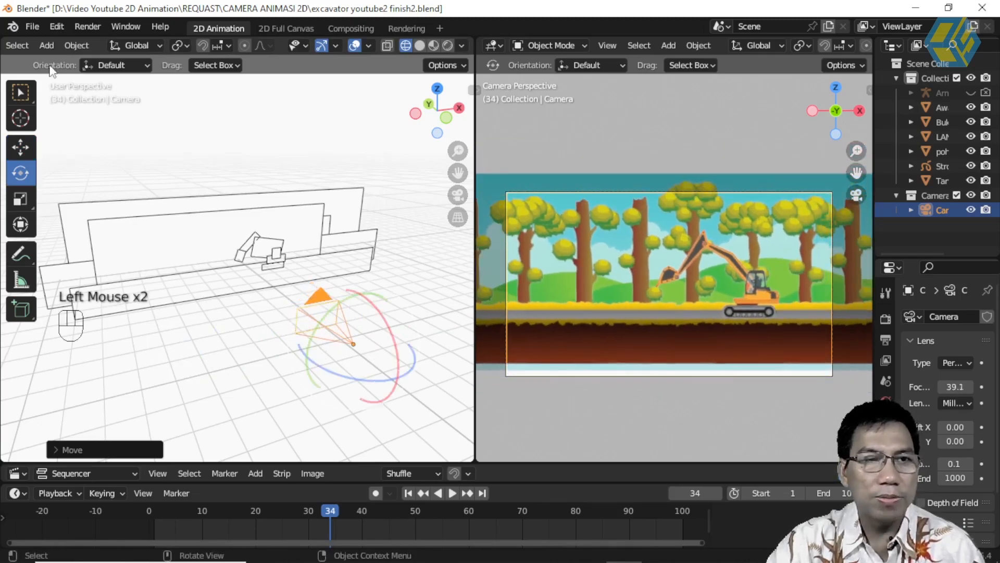
left_click(58, 30)
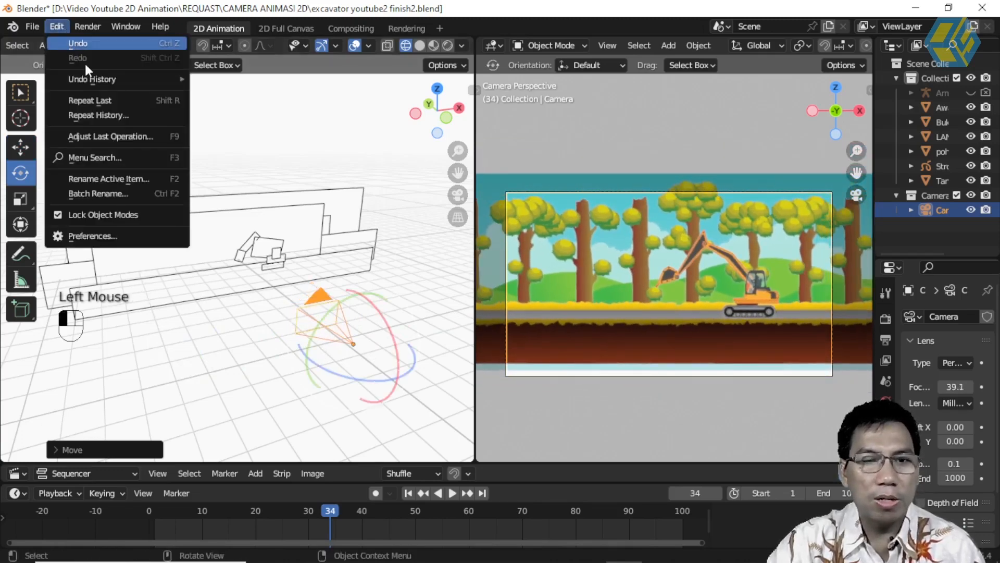
left_click(78, 43)
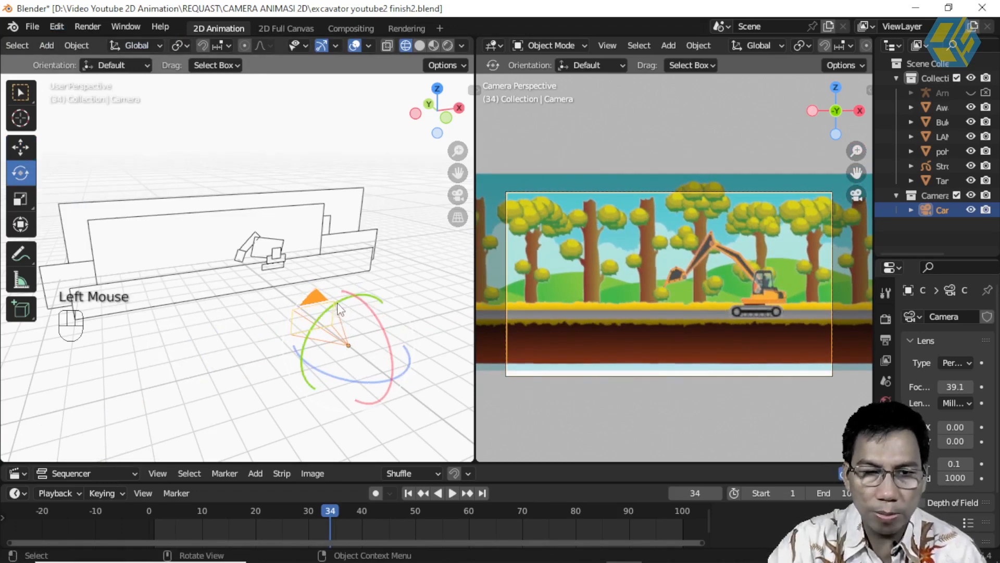
Try rotating the camera about the Y axis to tilt the shot, and undo the rotation
mouse_move(339, 309)
left_mouse_down()
mouse_move(326, 332)
mouse_move(364, 275)
mouse_move(348, 322)
mouse_move(358, 310)
left_mouse_up()
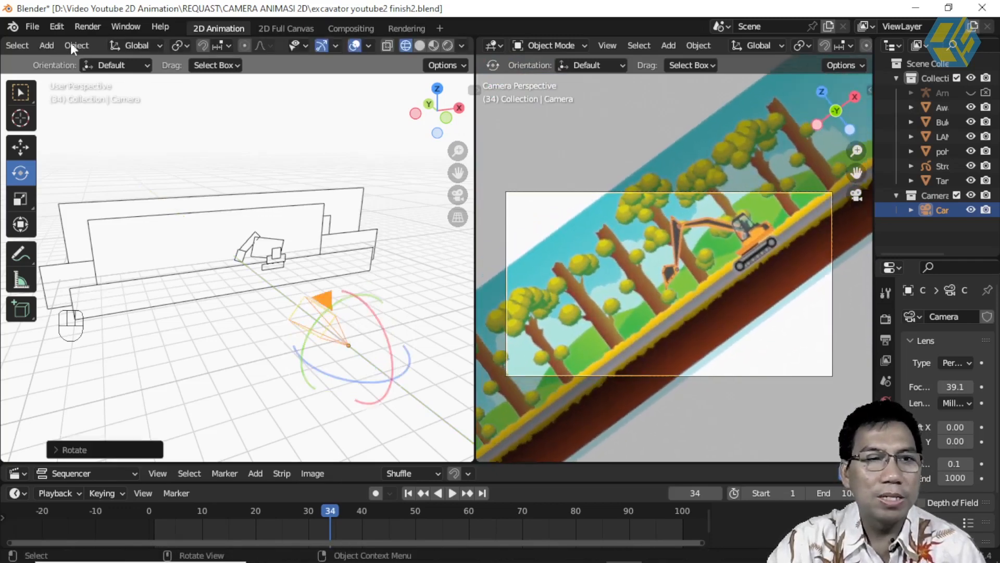
left_click(58, 26)
left_click(74, 42)
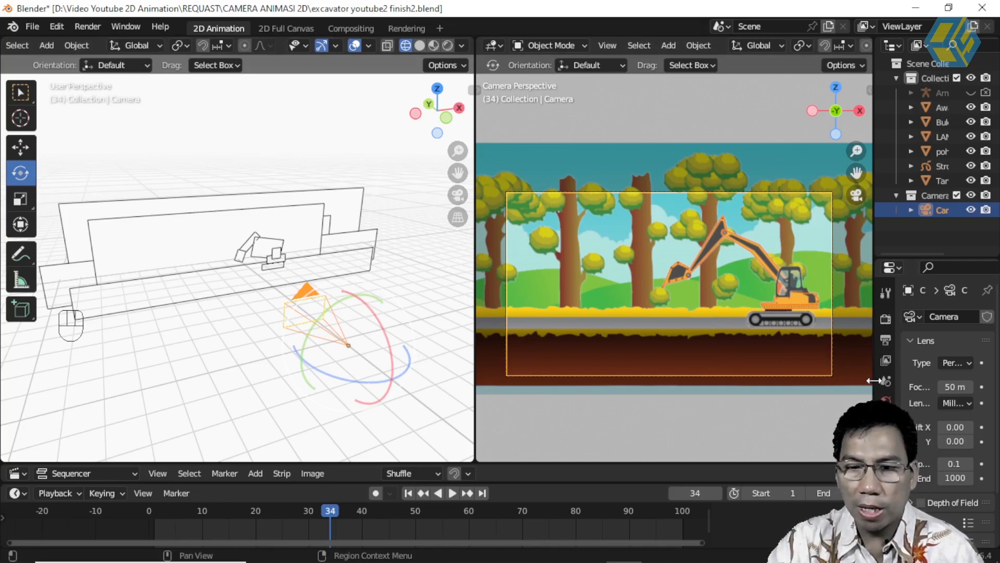
Widen the camera properties area and set the camera's focal length to 49 mm and Shift X to -0.020
left_click_drag(873, 381, 813, 376)
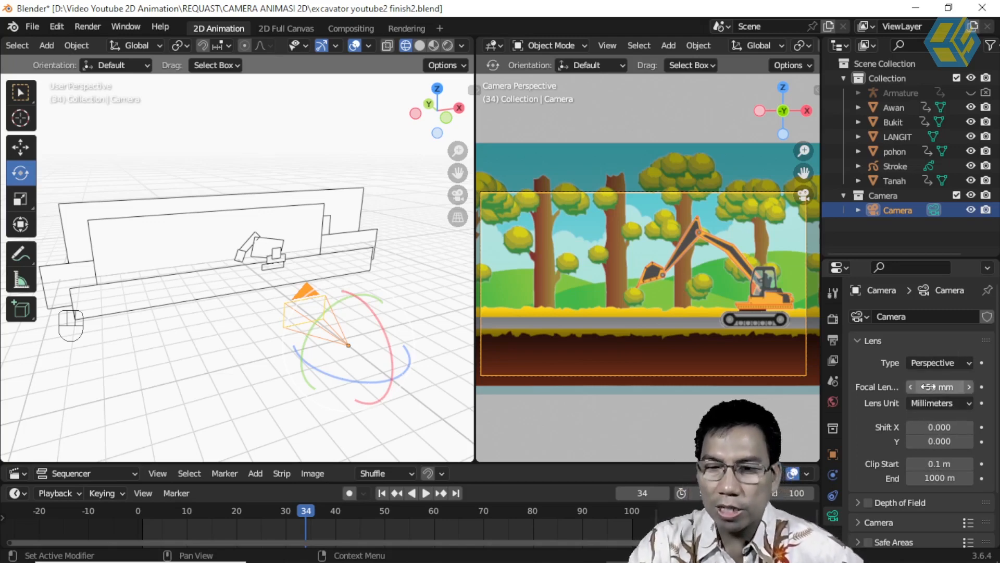
mouse_move(927, 387)
left_mouse_down()
mouse_move(902, 386)
mouse_move(949, 386)
mouse_move(925, 386)
left_mouse_up()
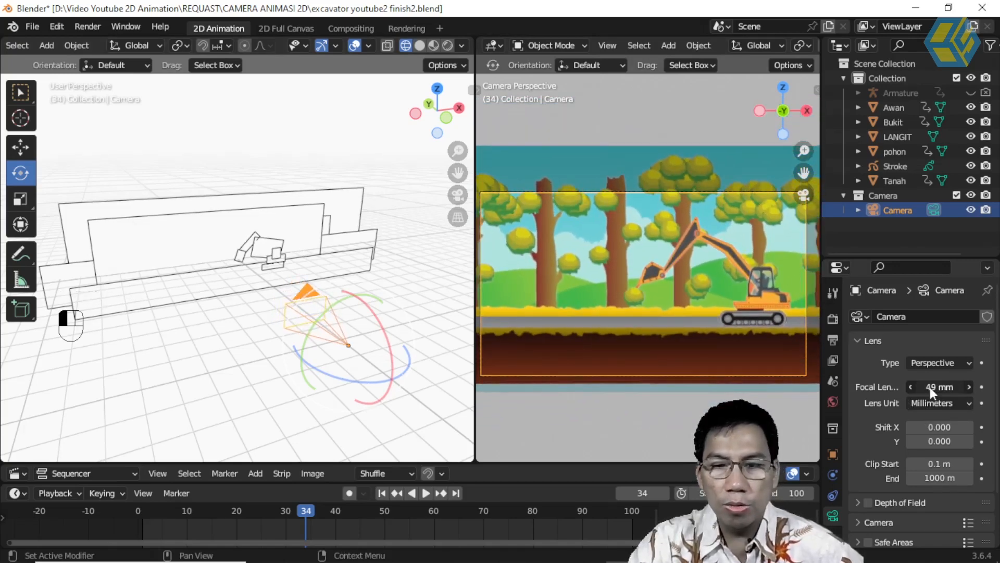
left_click(931, 428)
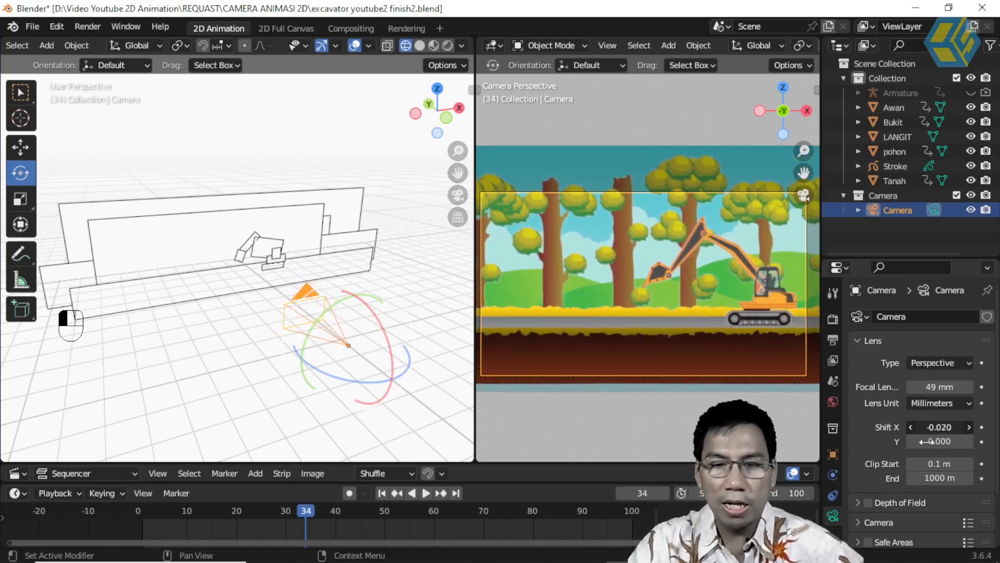
Try another Shift X value for the camera lens and reset Shift X to 0
mouse_move(931, 446)
left_mouse_down()
mouse_move(899, 446)
mouse_move(929, 441)
left_mouse_up()
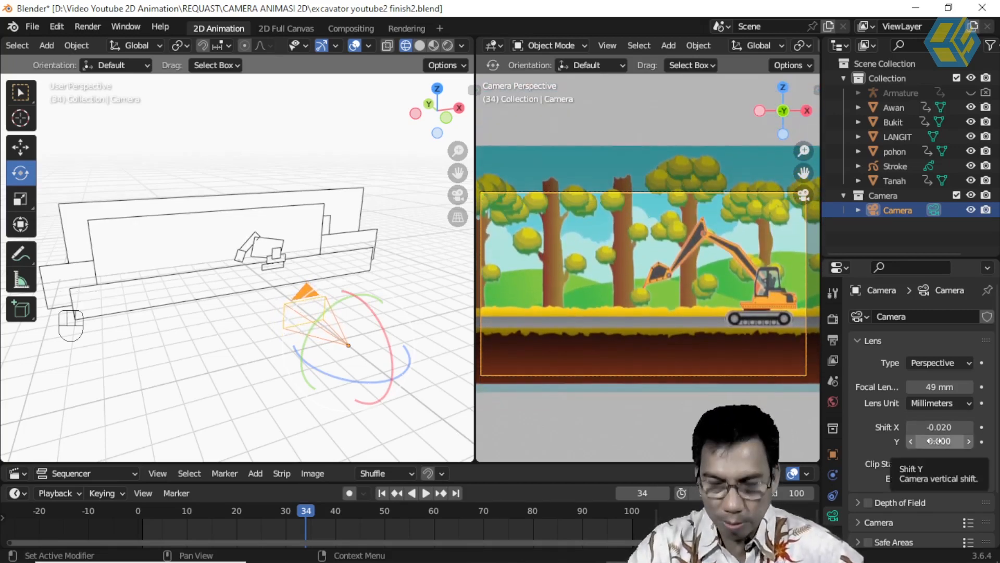
mouse_move(932, 426)
left_mouse_down()
mouse_move(952, 427)
mouse_move(935, 427)
left_mouse_up()
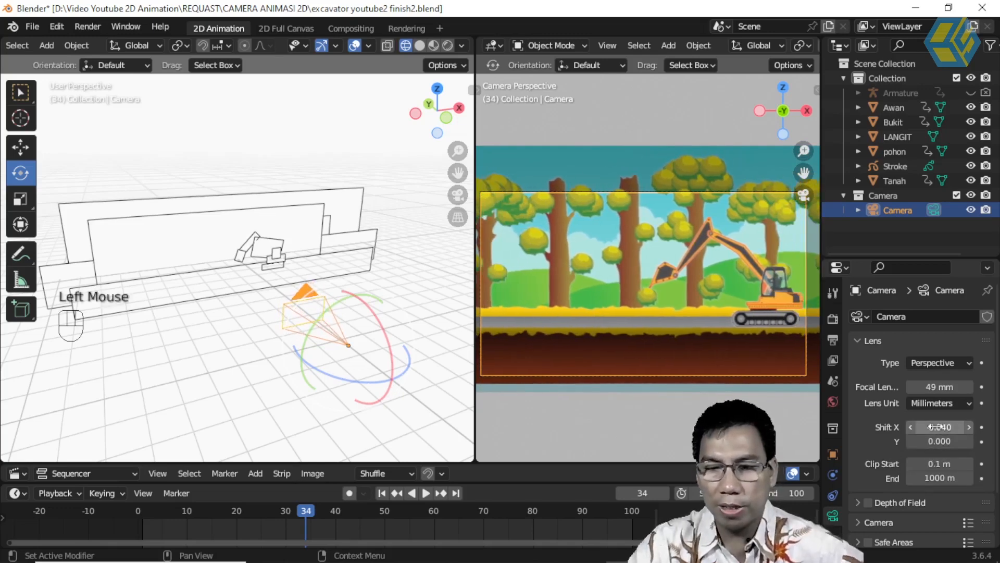
double_click(935, 427)
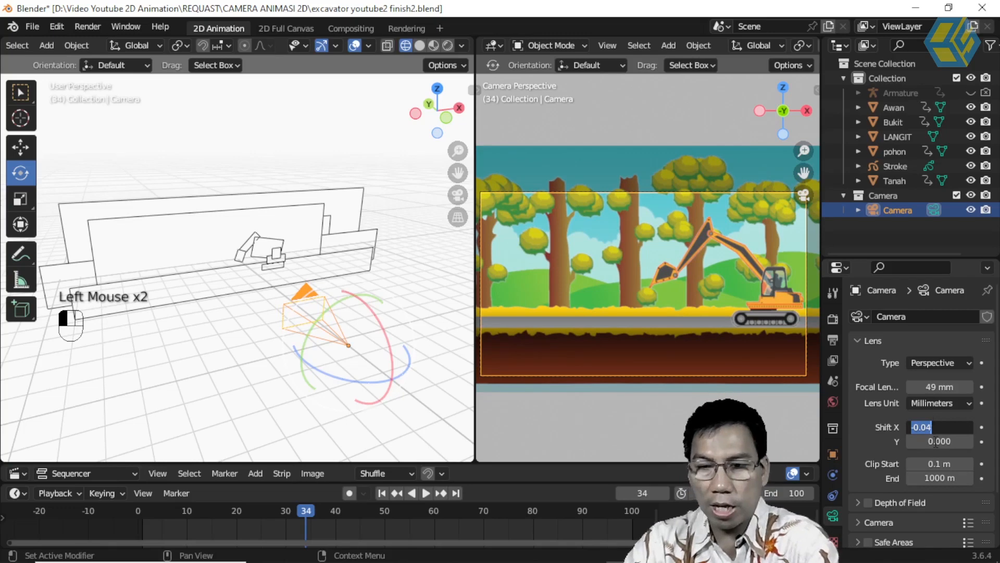
type("0")
key("Return")
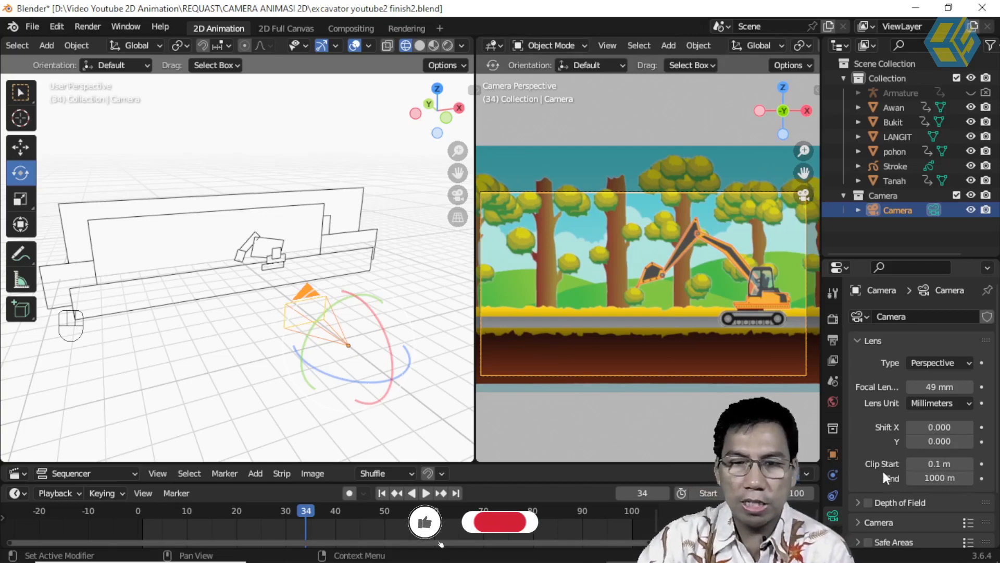
Examine the depth spacing of the scene's layered planes from the side in the wireframe viewport, selecting the Tanah ground plane
middle_click_drag(206, 327, 264, 316)
scroll(265, 313, "up", 2)
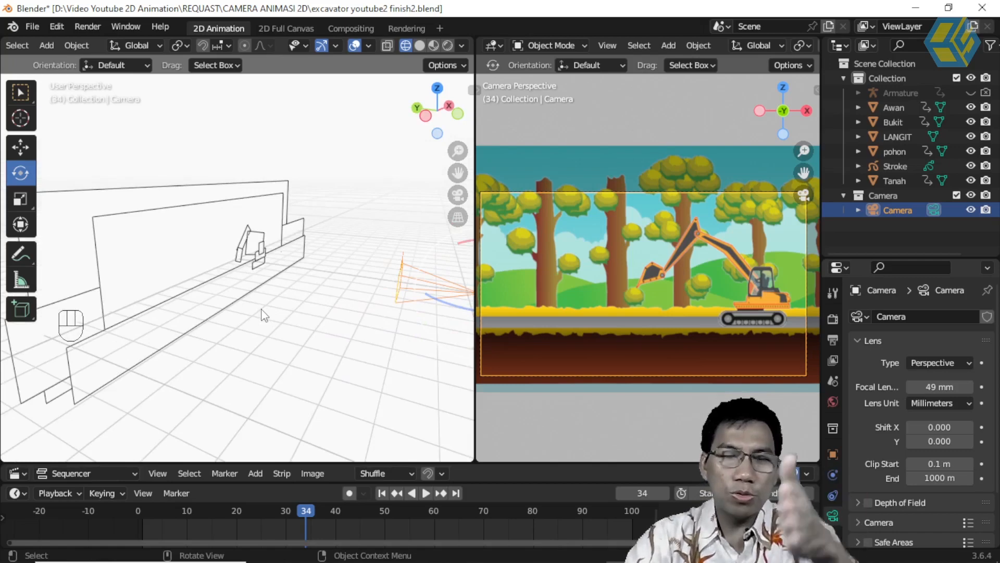
middle_click_drag(225, 335, 255, 336)
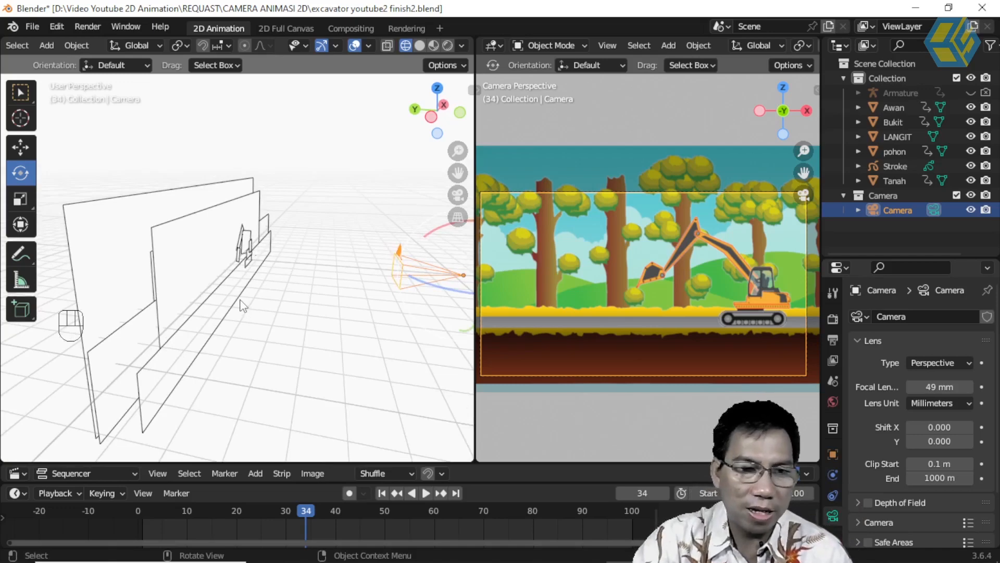
left_click(239, 302)
middle_click_drag(266, 313, 260, 280)
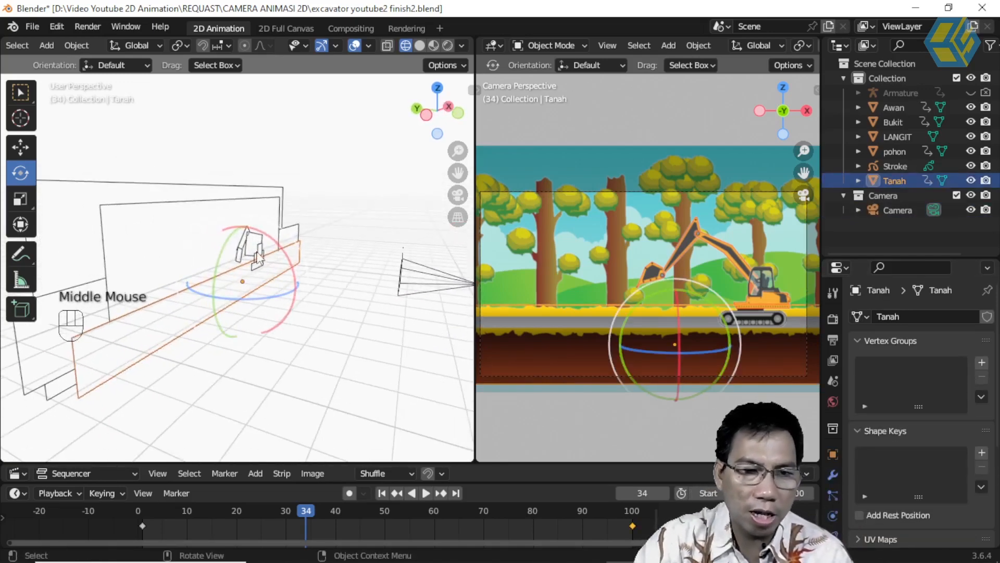
scroll(245, 290, "up", 2)
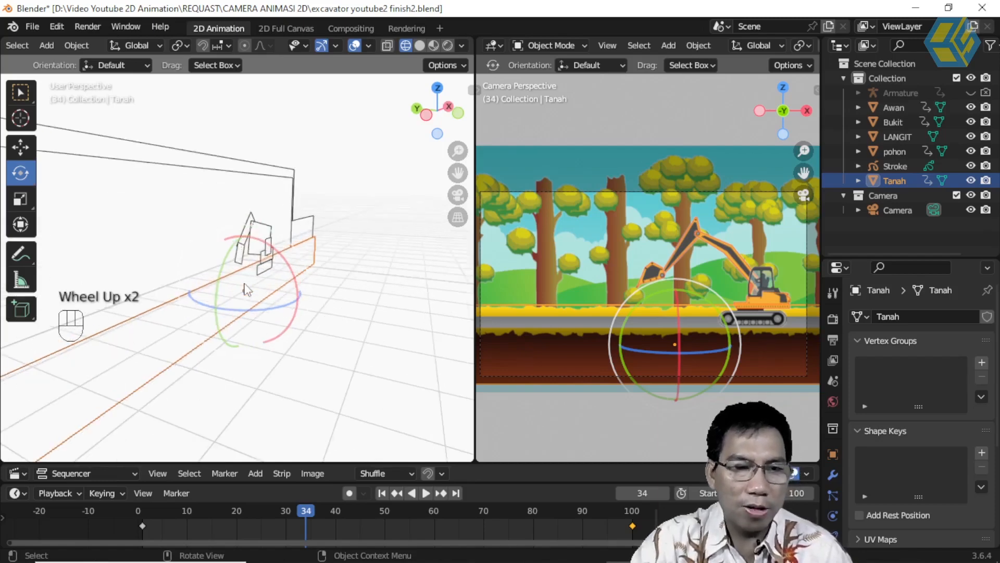
middle_click_drag(262, 295, 307, 276, "shift")
scroll(302, 287, "up", 1)
scroll(302, 287, "down", 4)
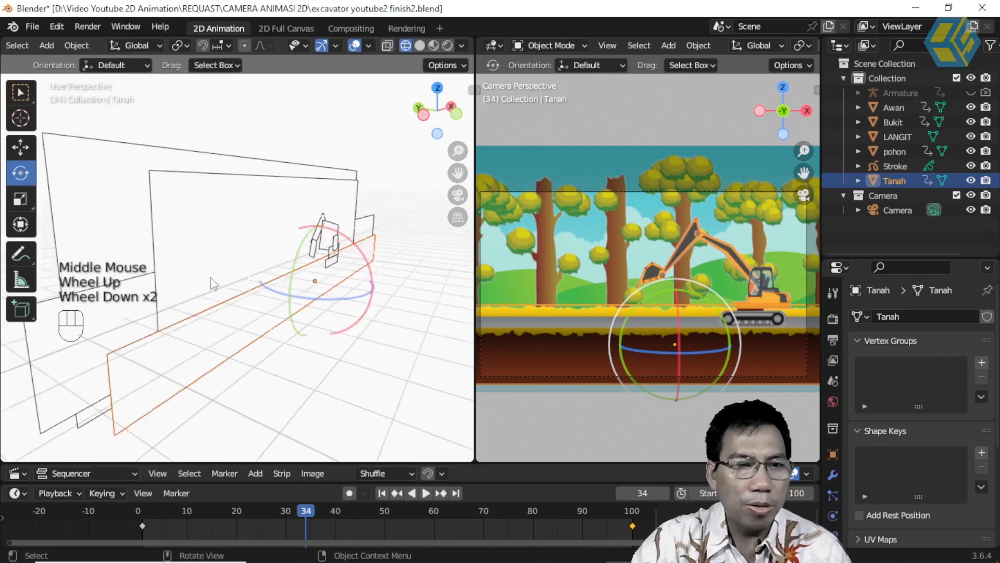
Select the LANGIT sky plane and move it slightly along the Y axis with the Move tool
left_click(152, 211)
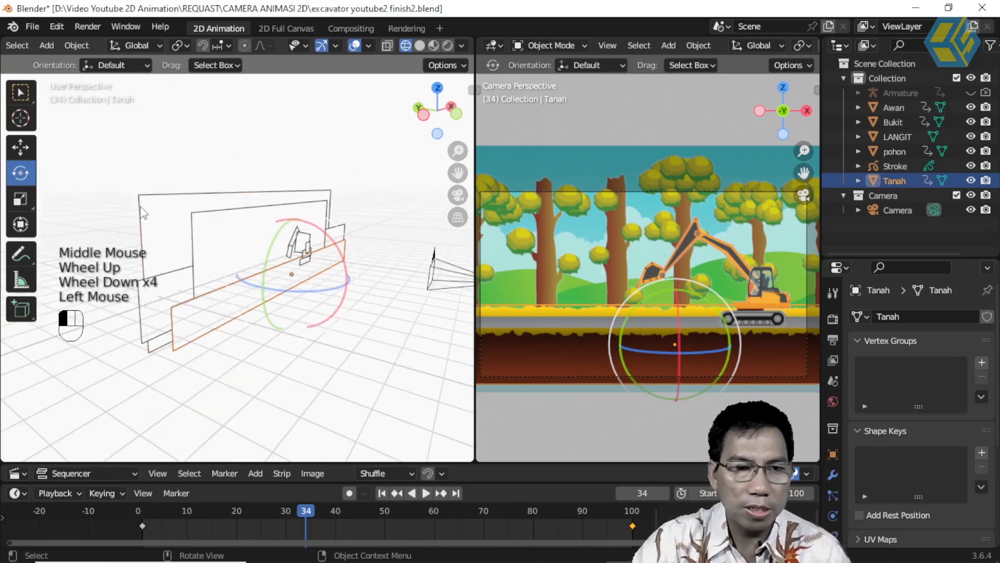
left_click(33, 157)
mouse_move(231, 242)
left_mouse_down()
mouse_move(195, 235)
mouse_move(229, 242)
left_mouse_up()
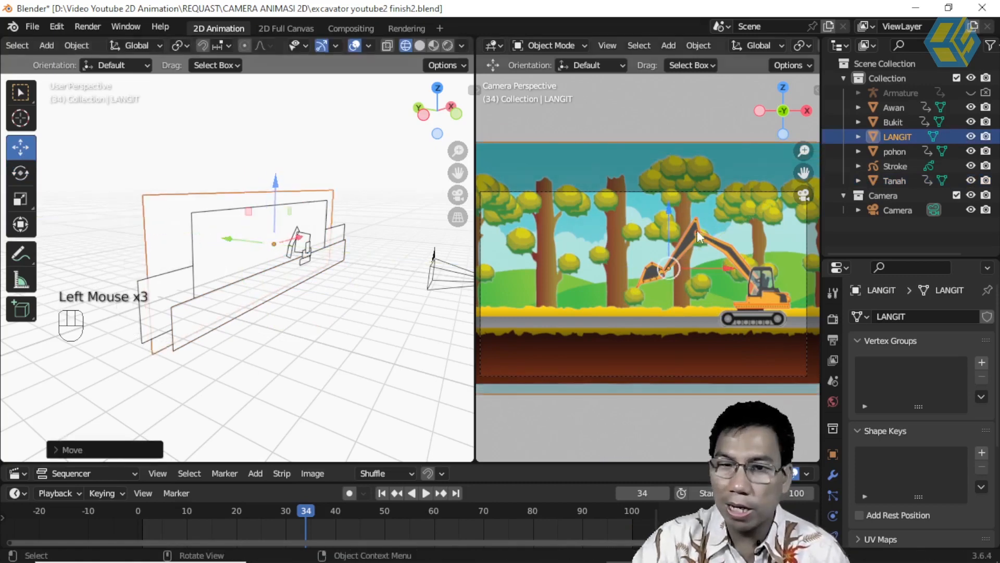
Move the Bukit hills plane and the pohon trees plane slightly along the Y axis, away from the camera
left_click(164, 283)
mouse_move(247, 263)
left_mouse_down()
mouse_move(217, 252)
mouse_move(234, 267)
left_mouse_up()
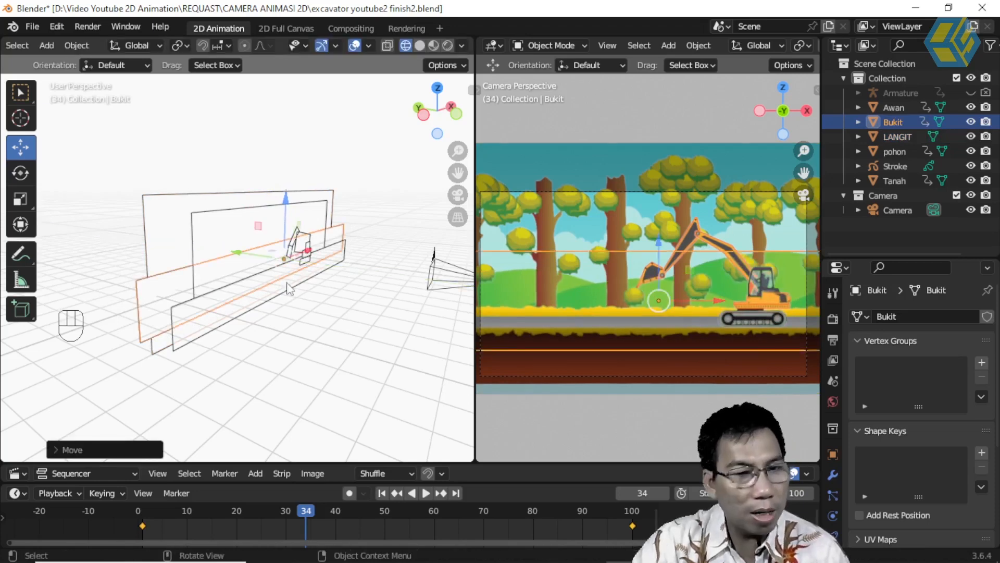
left_click(225, 218)
mouse_move(238, 243)
left_mouse_down()
mouse_move(218, 237)
mouse_move(271, 244)
mouse_move(229, 238)
left_mouse_up()
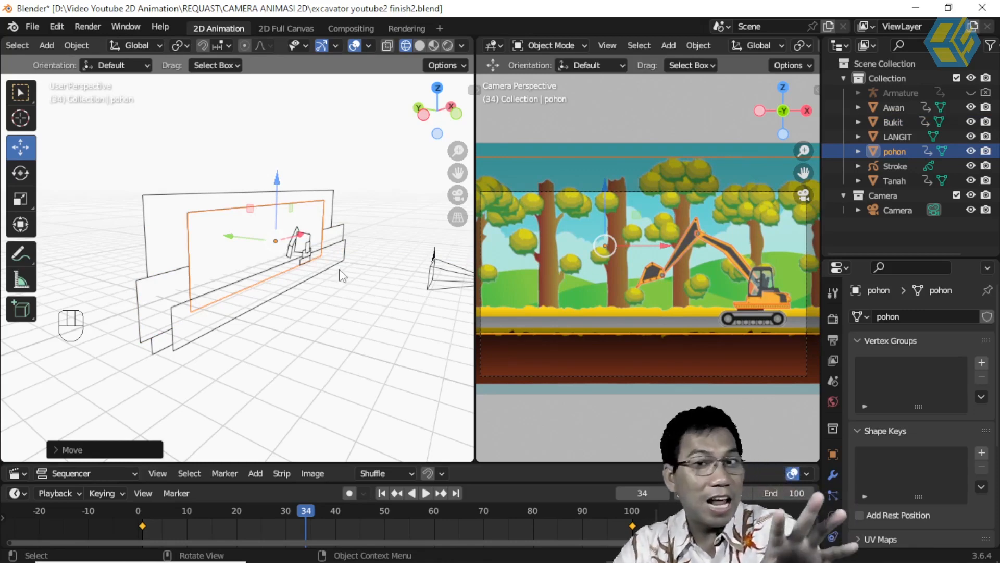
Select the camera in the wireframe viewport and return the timeline to frame 1
middle_click_drag(345, 280, 288, 285)
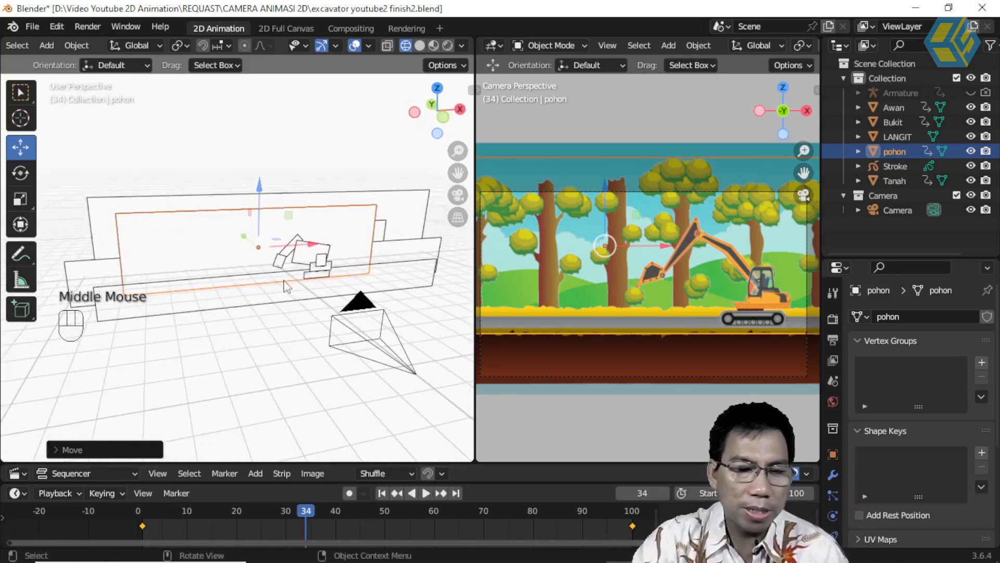
left_click(365, 311)
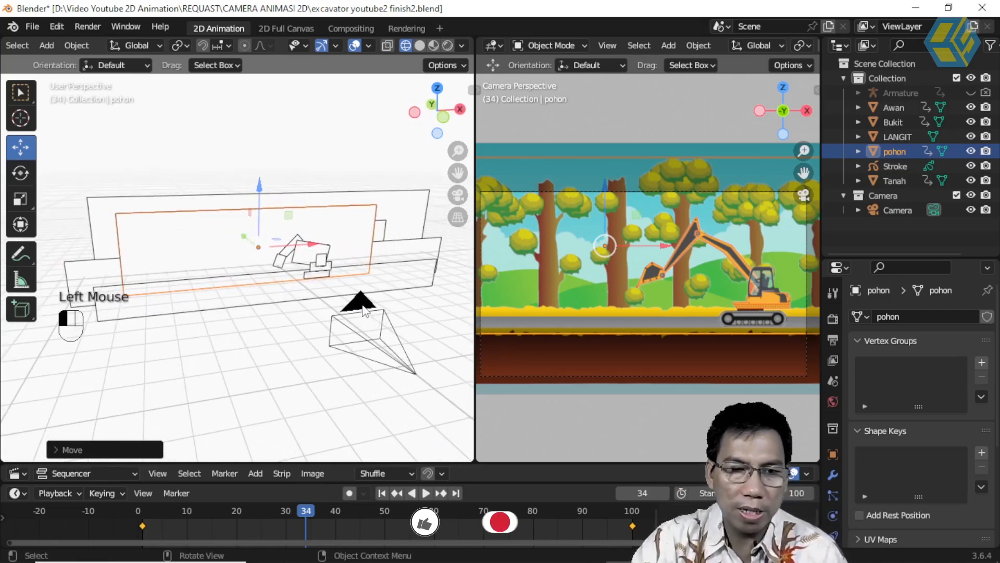
left_click(381, 493)
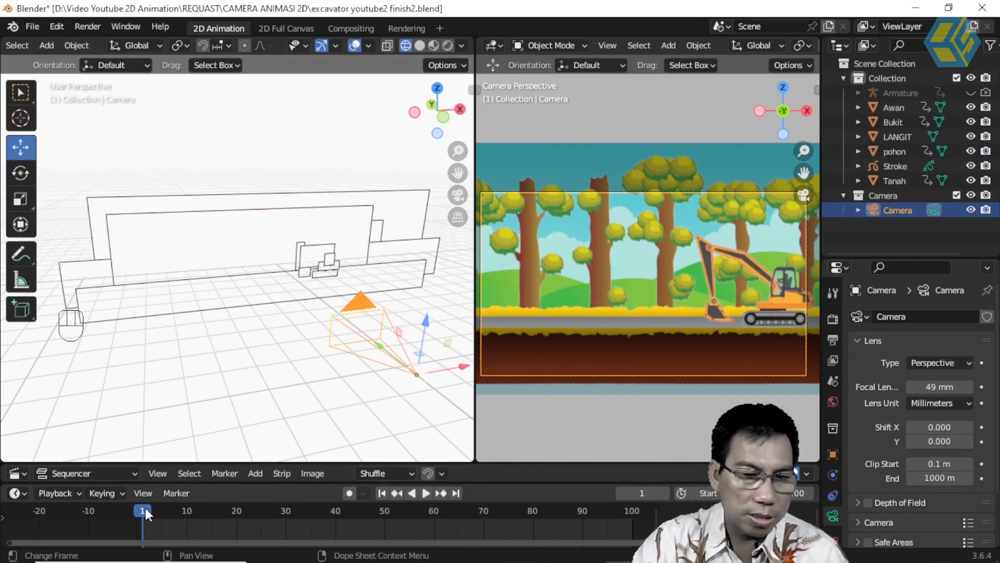
left_click(794, 494)
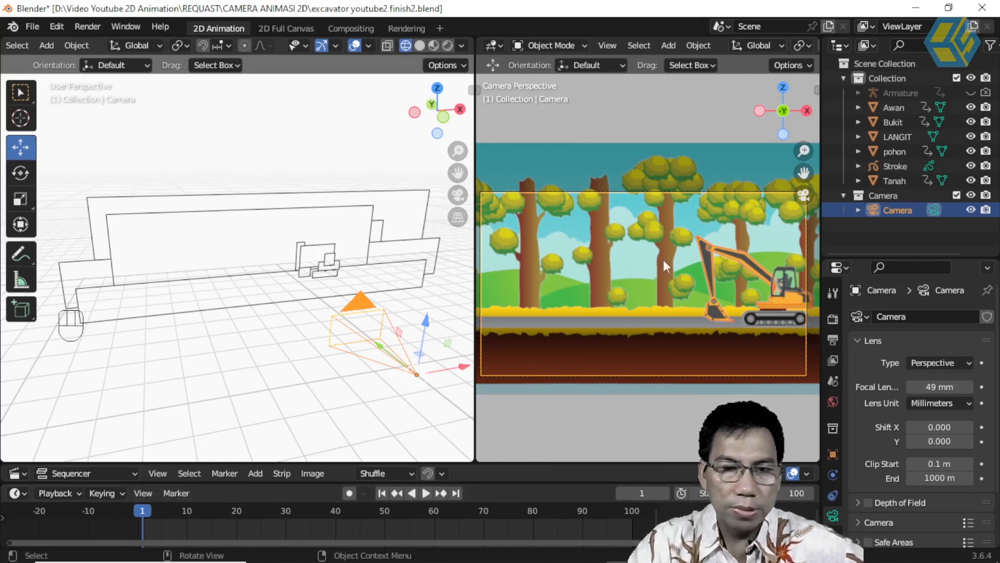
double_click(354, 308)
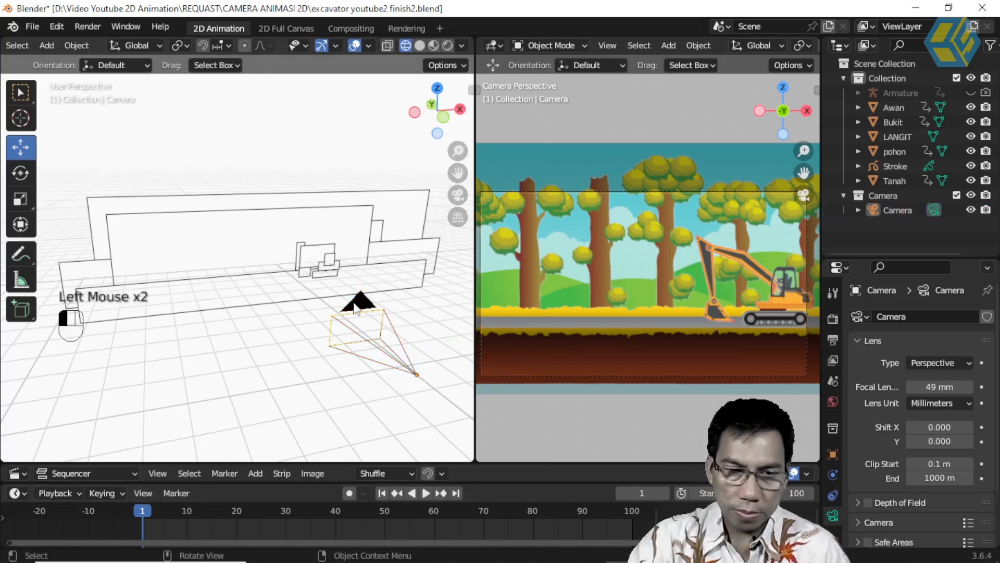
Enable Auto Keying and nudge the camera along the X axis to key its starting position at frame 1
left_click(350, 493)
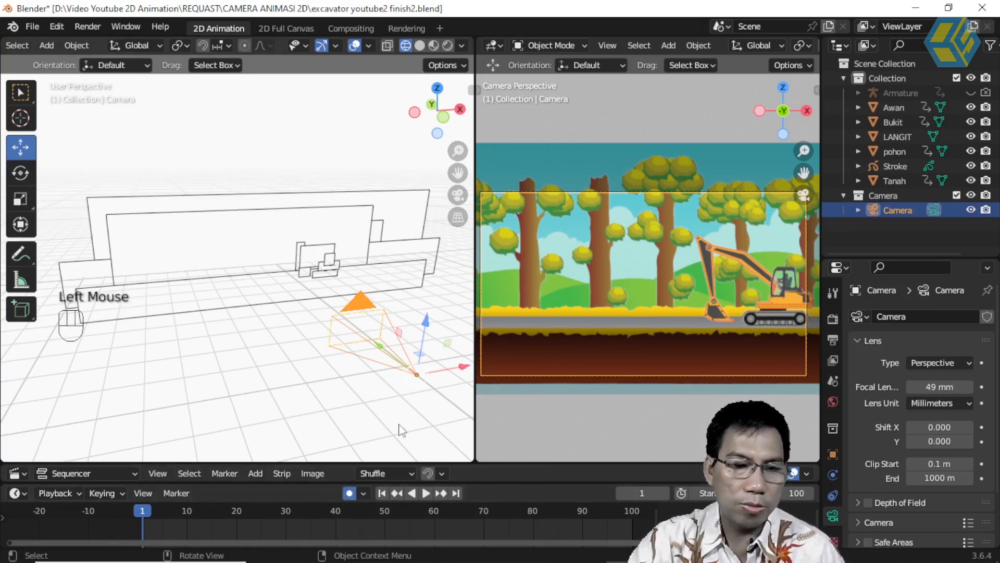
mouse_move(461, 368)
left_mouse_down()
mouse_move(440, 371)
mouse_move(452, 366)
left_mouse_up()
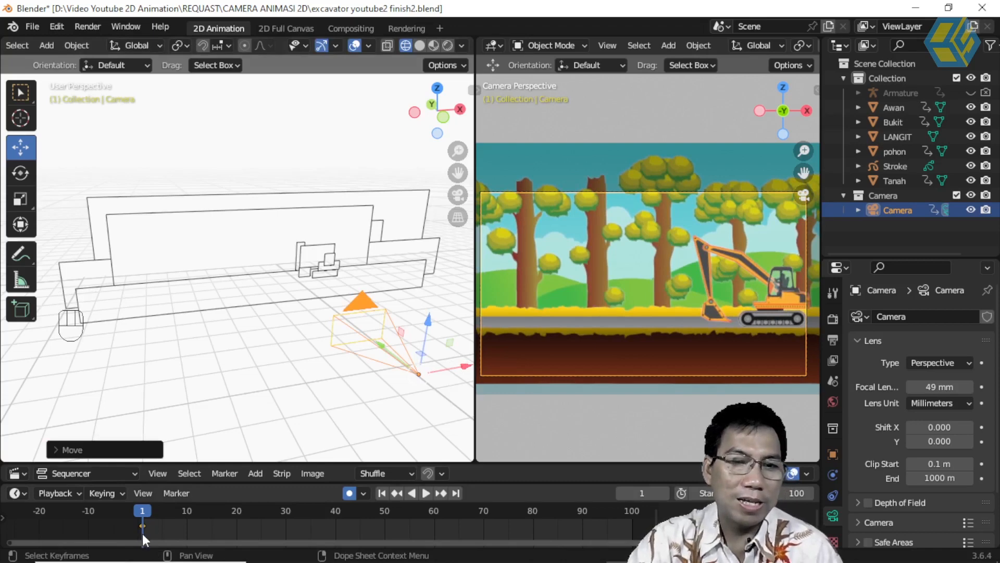
left_click_drag(462, 368, 461, 365)
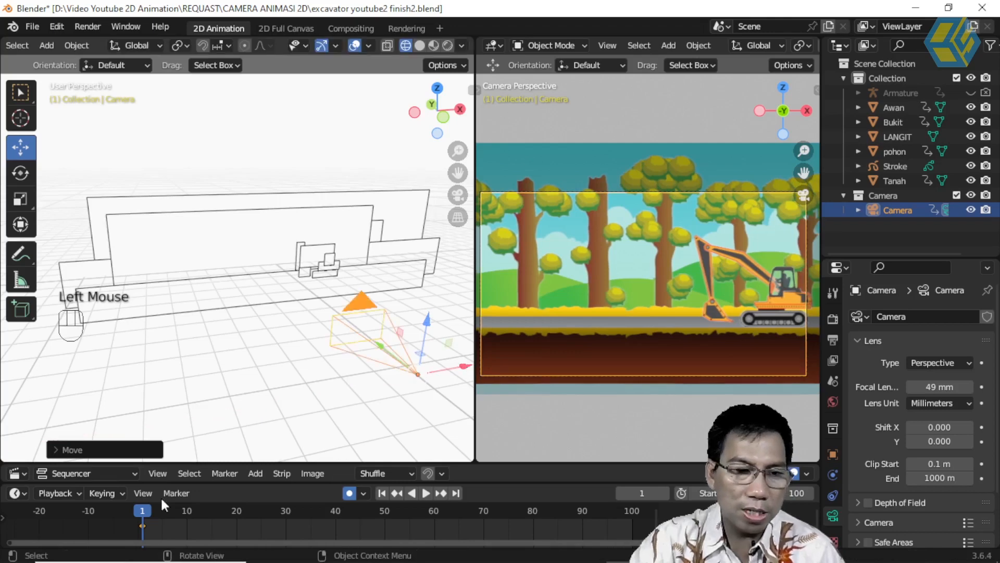
Key the camera closer to the scene along Y at frame 20, and shifted in the positive X direction at frame 40
left_click(238, 509)
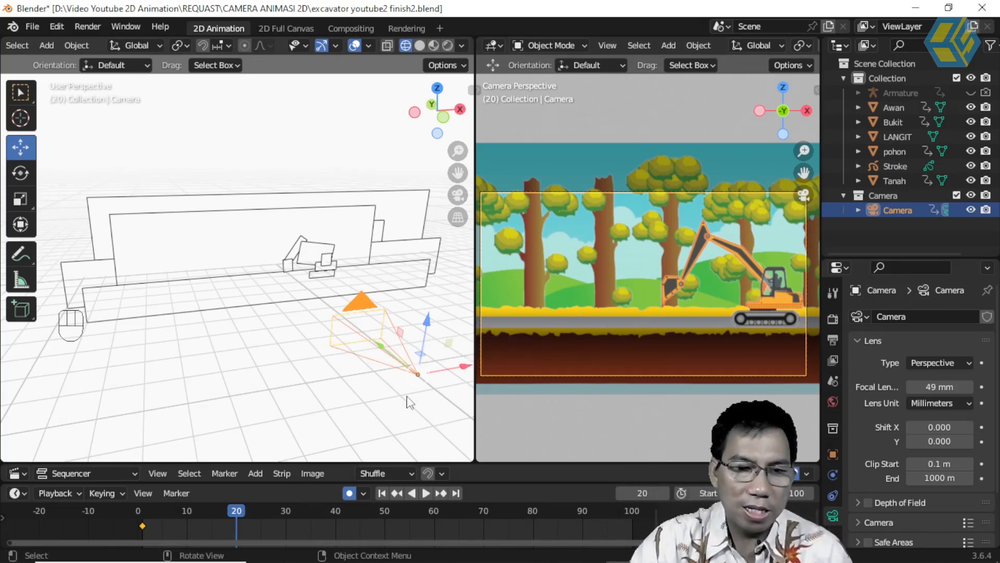
left_click_drag(388, 350, 343, 351)
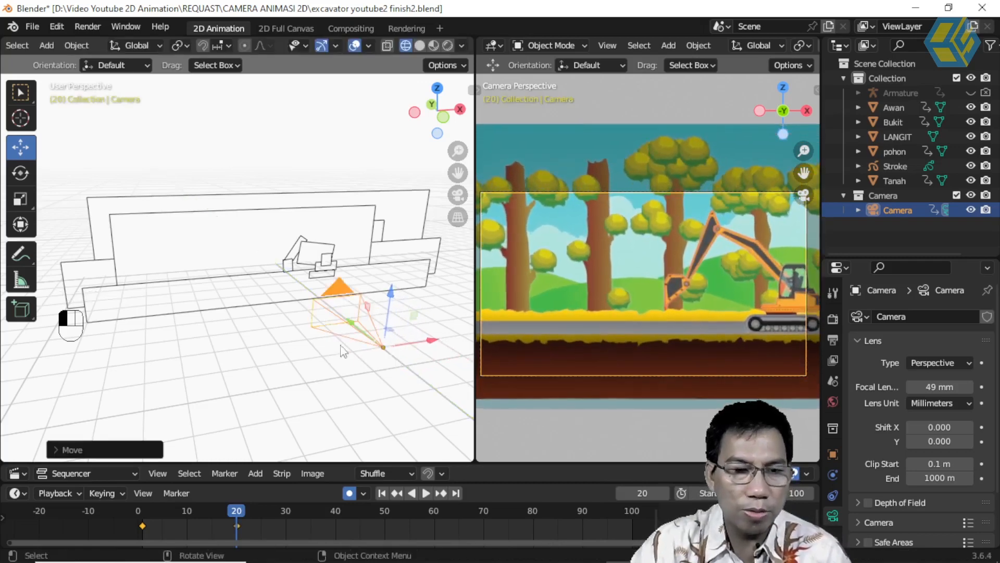
left_click(334, 511)
left_click_drag(430, 349, 12, 332)
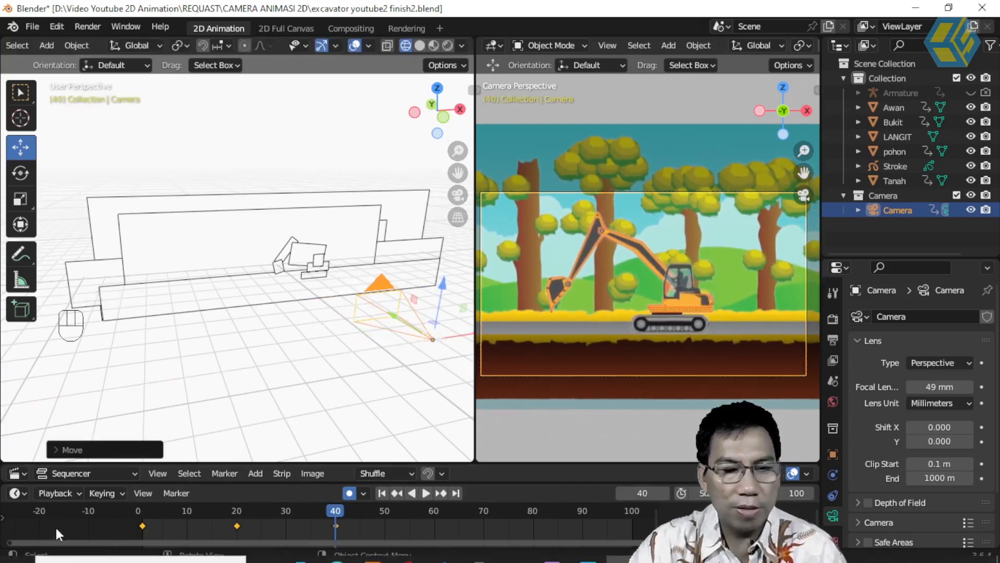
Key the camera raised along Z at frame 60, and shifted in the negative X direction at frame 80
left_click(433, 511)
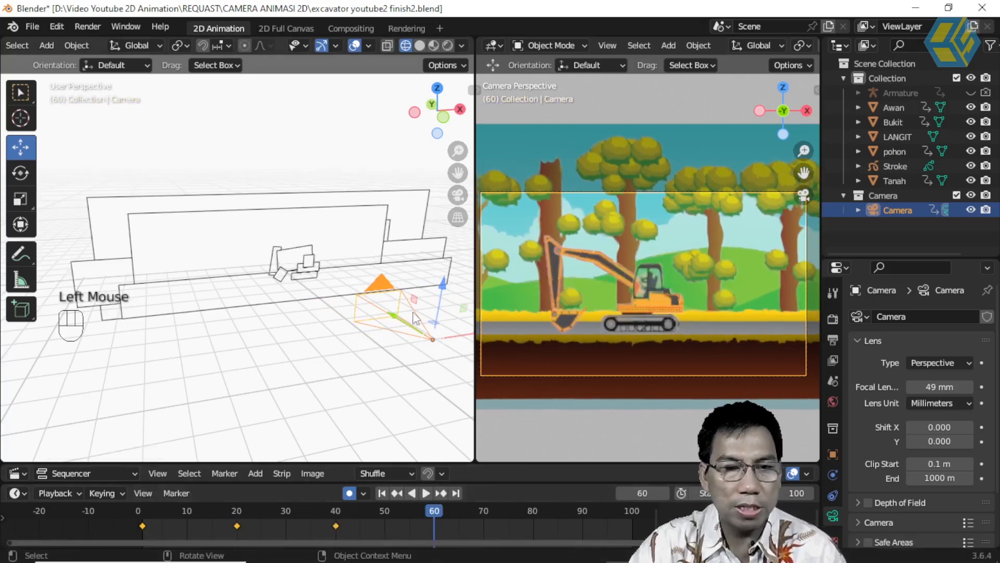
left_click_drag(446, 290, 446, 263)
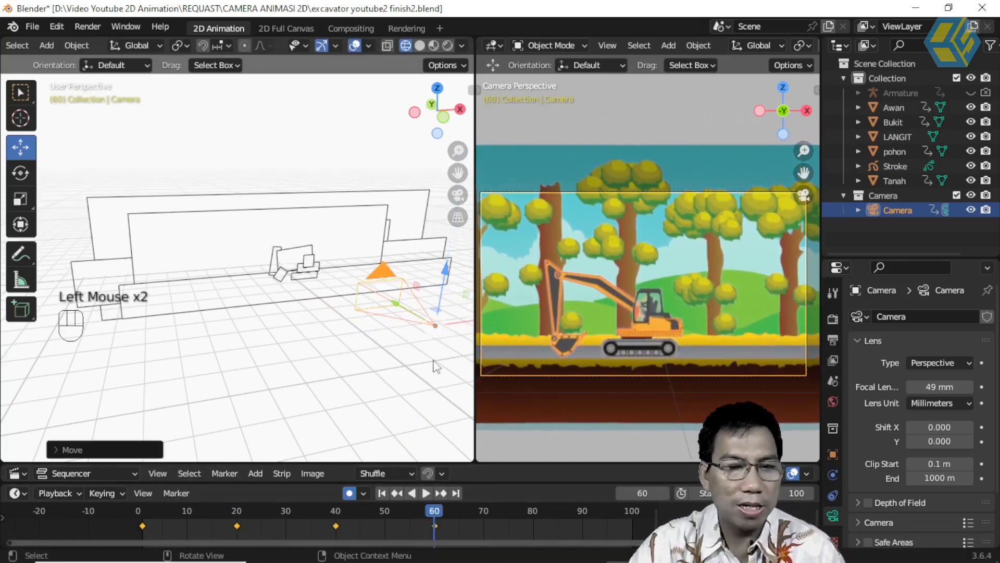
left_click(530, 511)
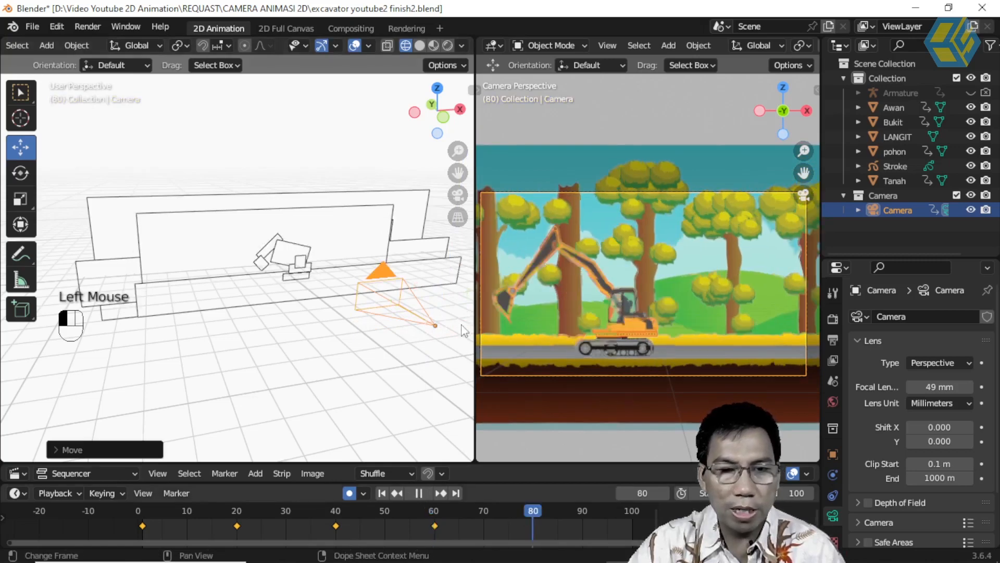
left_click_drag(430, 324, 373, 338)
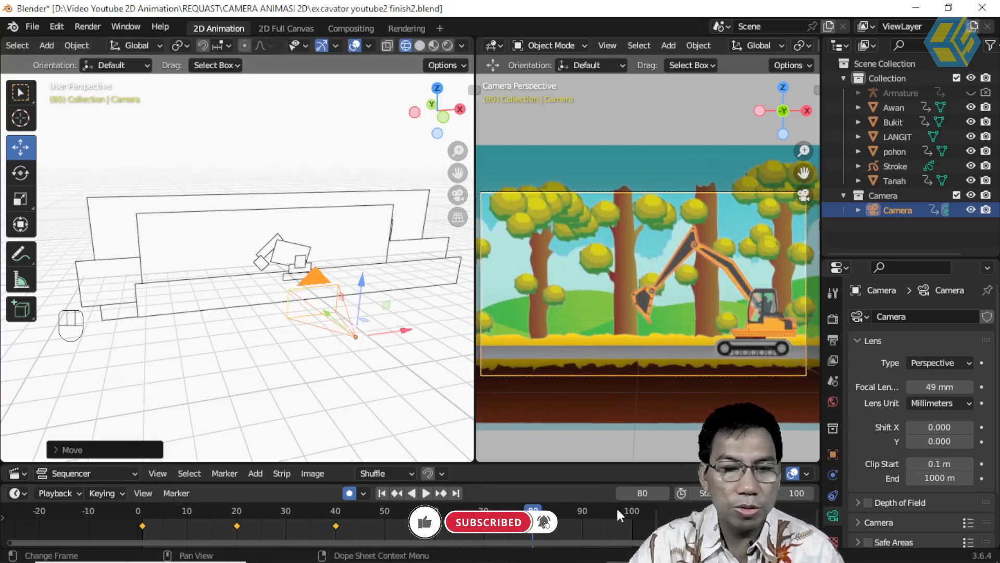
At frame 92, rotate the camera about the Y axis with the Rotate tool to key a tilted shot
left_click(591, 509)
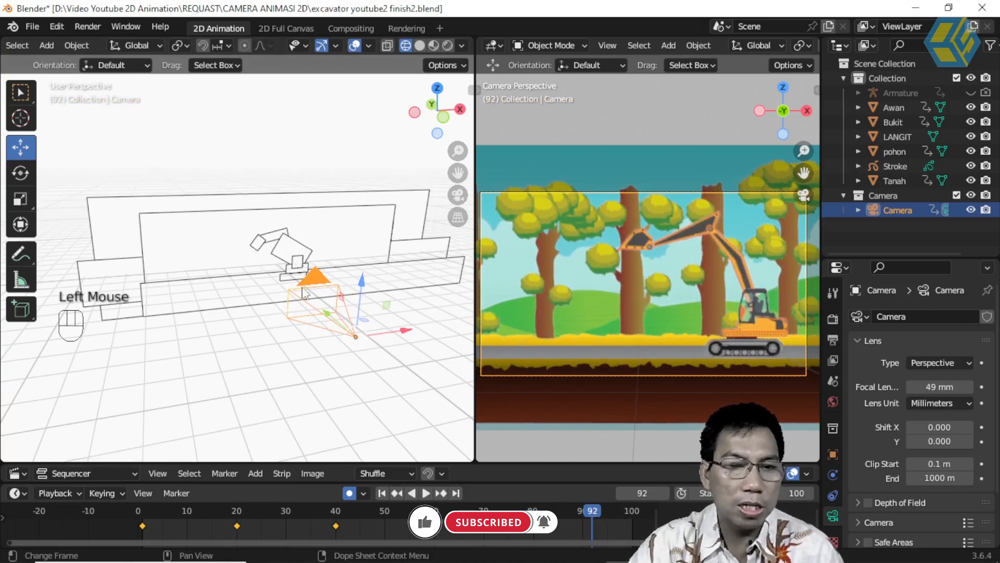
left_click(21, 173)
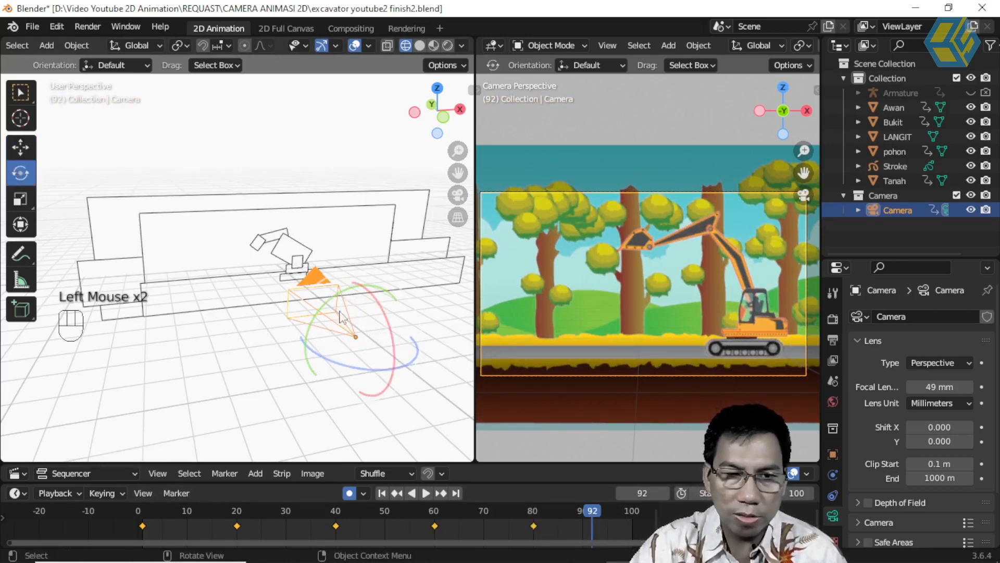
left_click_drag(324, 303, 335, 295)
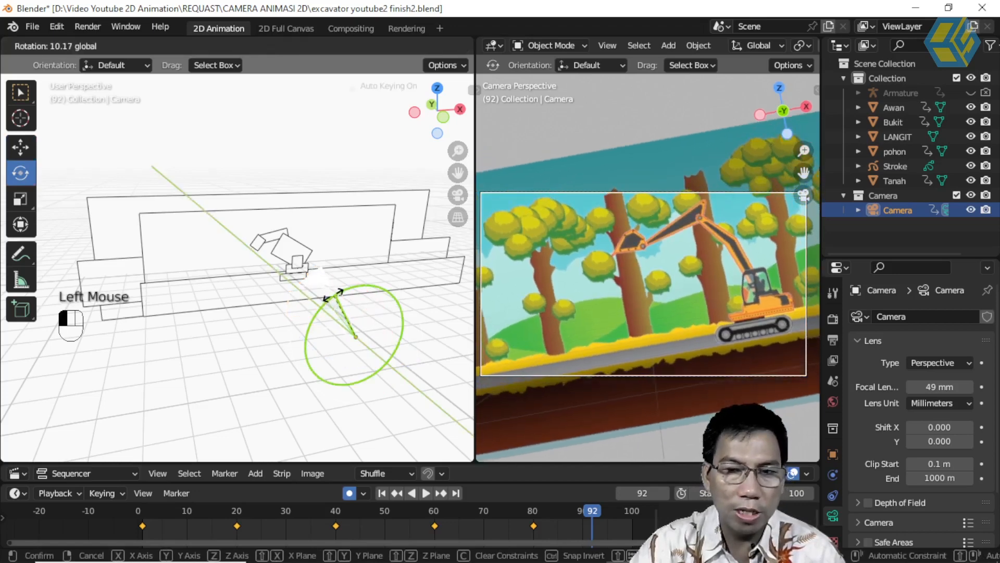
left_click_drag(337, 293, 331, 313)
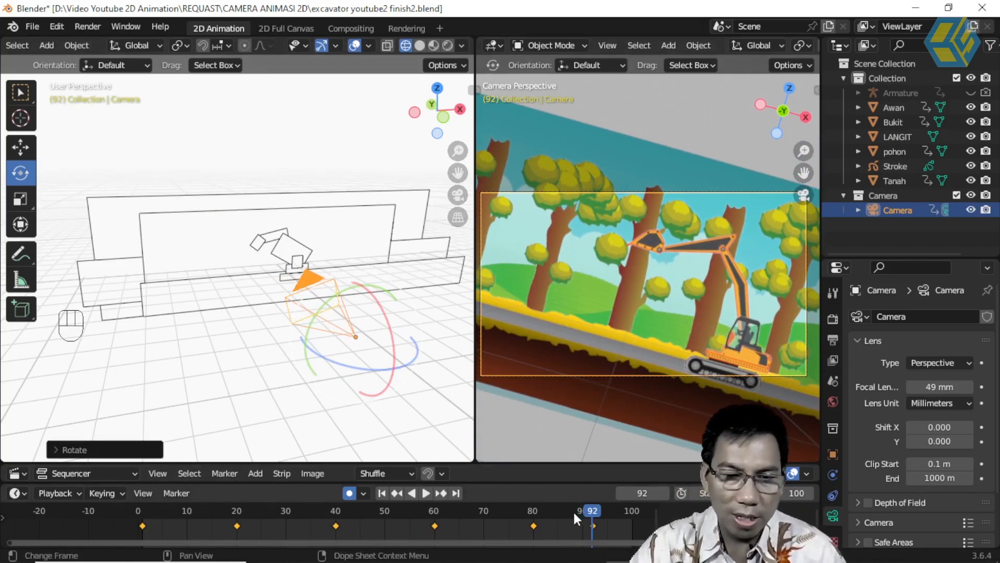
Play the animation from frame 1 to preview the keyed camera moves, and stop playback at frame 98
left_click(380, 493)
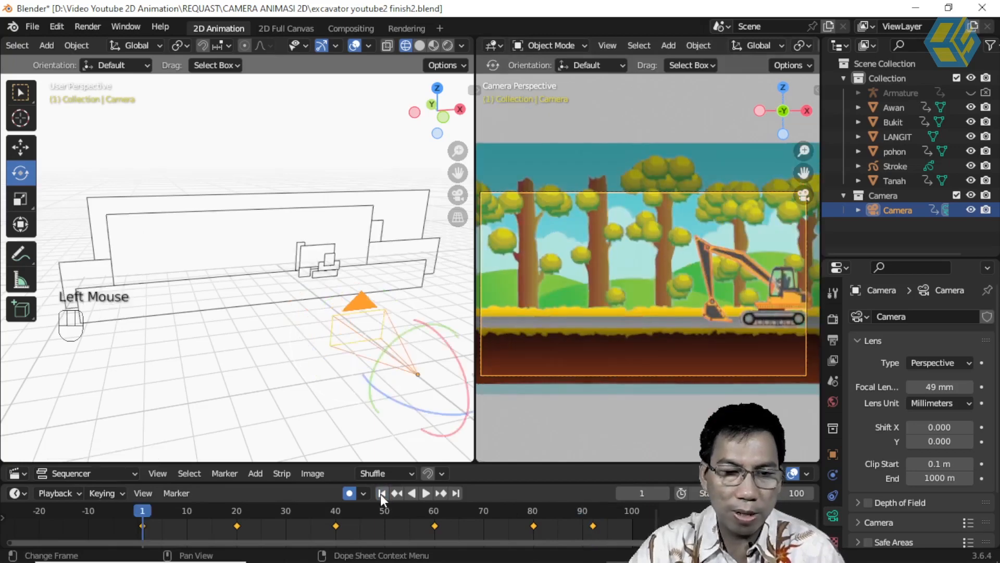
left_click(427, 493)
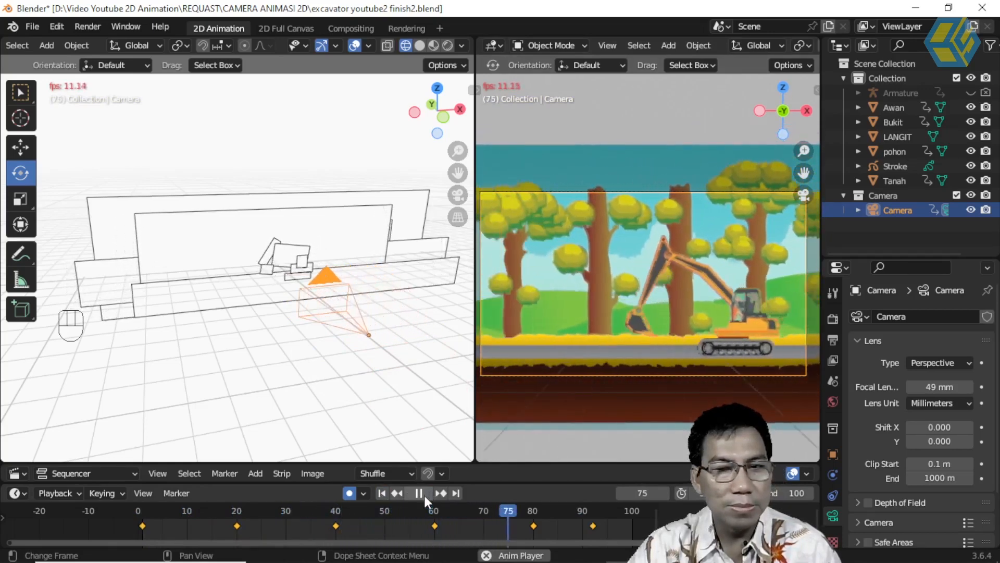
left_click(419, 493)
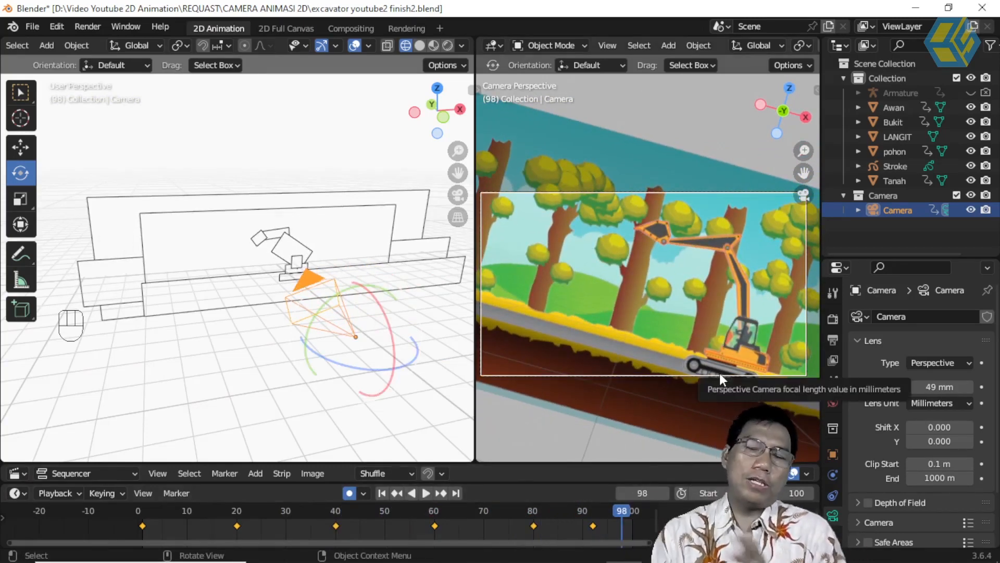